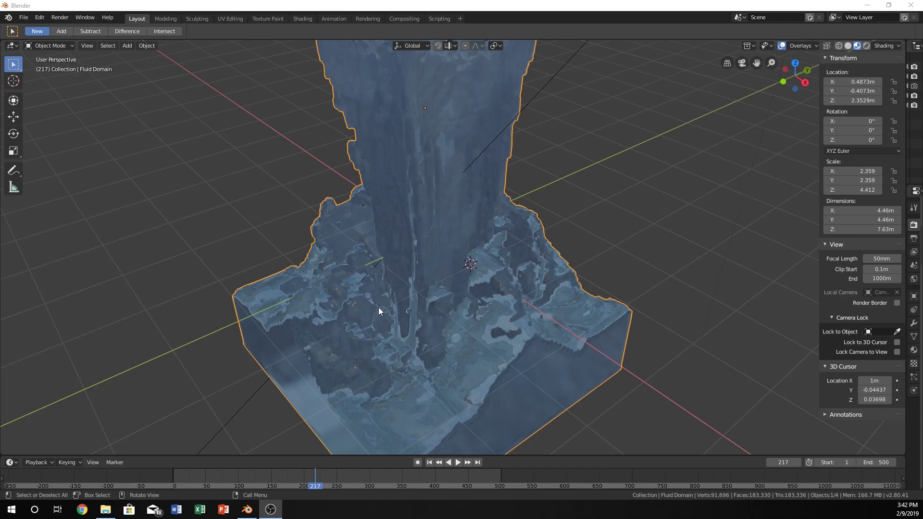
Step: Examine the finished water simulation from several angles and play its animation through to the pool filling up
{"action": "scroll", "coordinate": [364, 309], "scroll_direction": "down", "scroll_amount": 2}
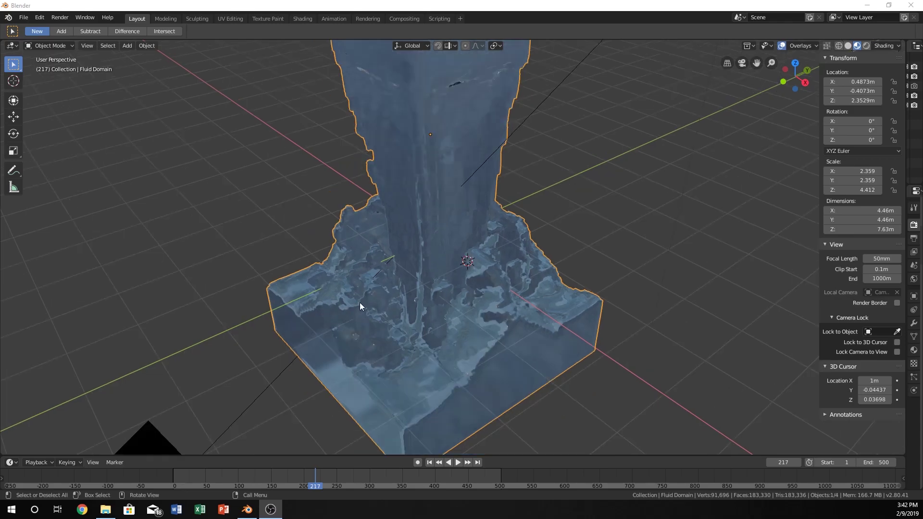
{"action": "middle_click_drag", "start_coordinate": [361, 300], "coordinate": [370, 259]}
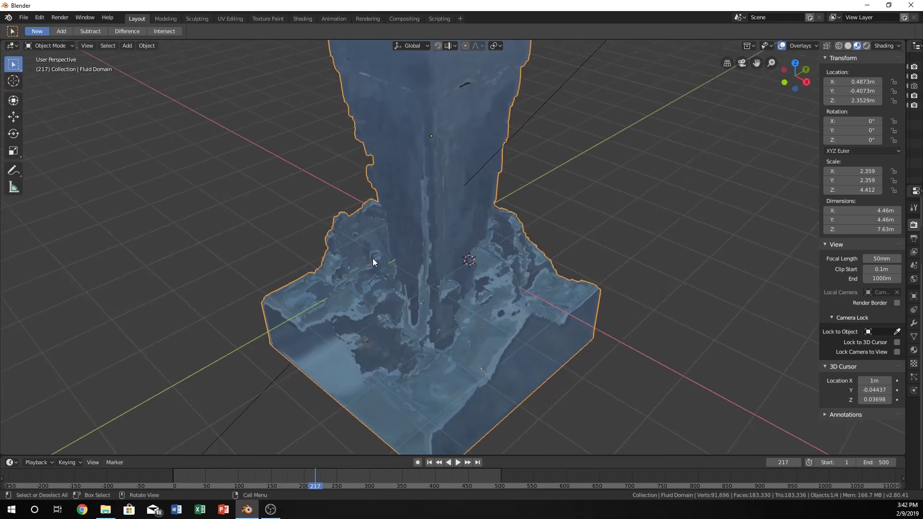
{"action": "middle_click_drag", "start_coordinate": [388, 277], "coordinate": [492, 232]}
{"action": "scroll", "coordinate": [491, 232], "scroll_direction": "up", "scroll_amount": 5}
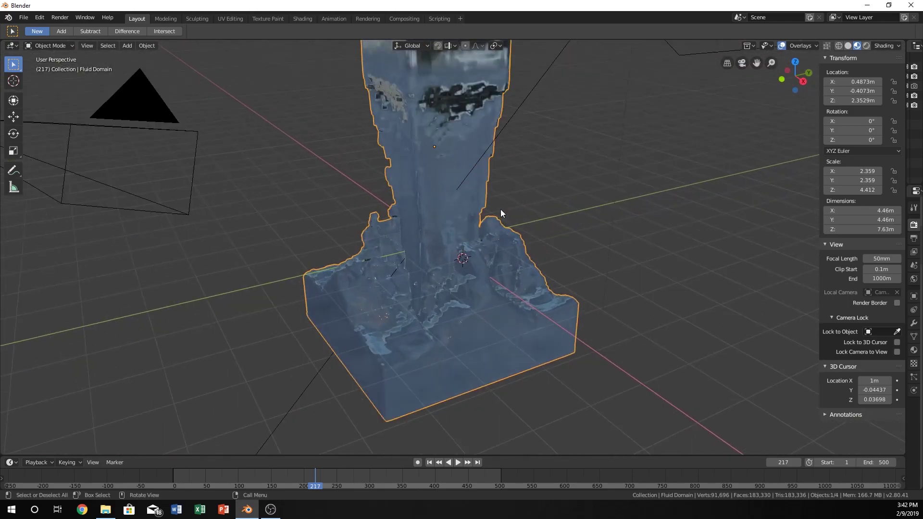
{"action": "middle_click_drag", "start_coordinate": [486, 208], "coordinate": [519, 210]}
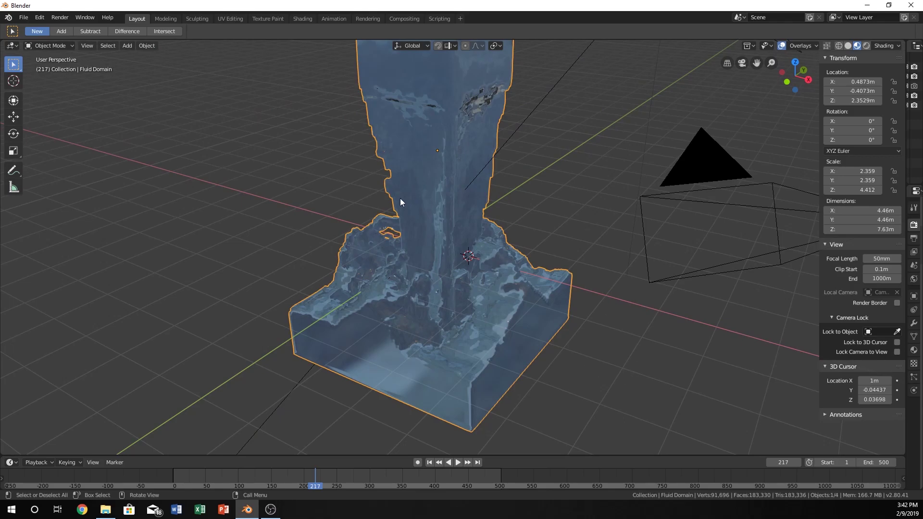
{"action": "middle_click_drag", "start_coordinate": [452, 211], "coordinate": [425, 222]}
{"action": "left_click_drag", "start_coordinate": [185, 475], "coordinate": [175, 475]}
{"action": "key", "text": "space"}
{"action": "middle_click_drag", "start_coordinate": [345, 246], "coordinate": [422, 247]}
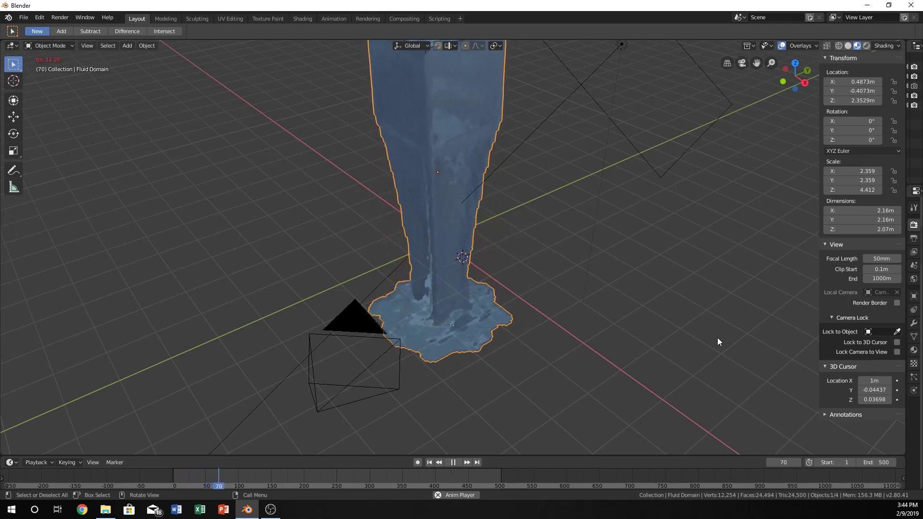
{"action": "key", "text": "Escape"}
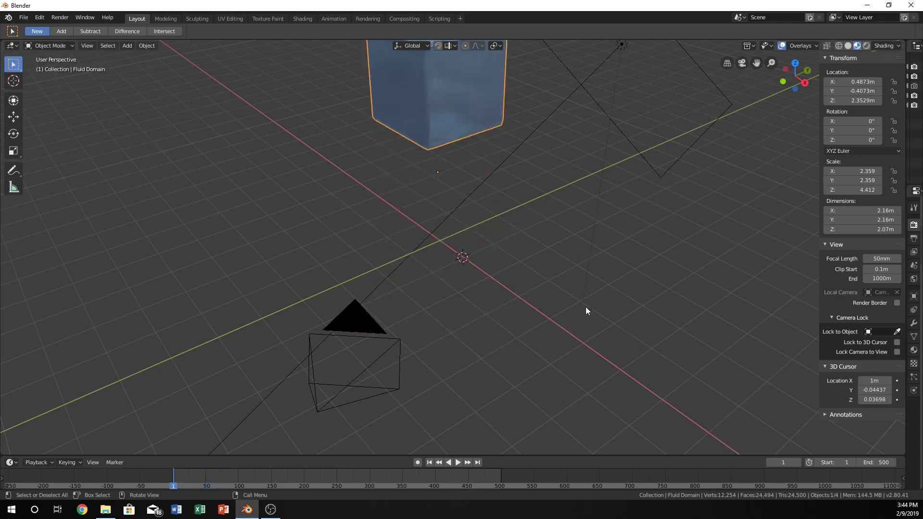
{"action": "left_click", "coordinate": [308, 469]}
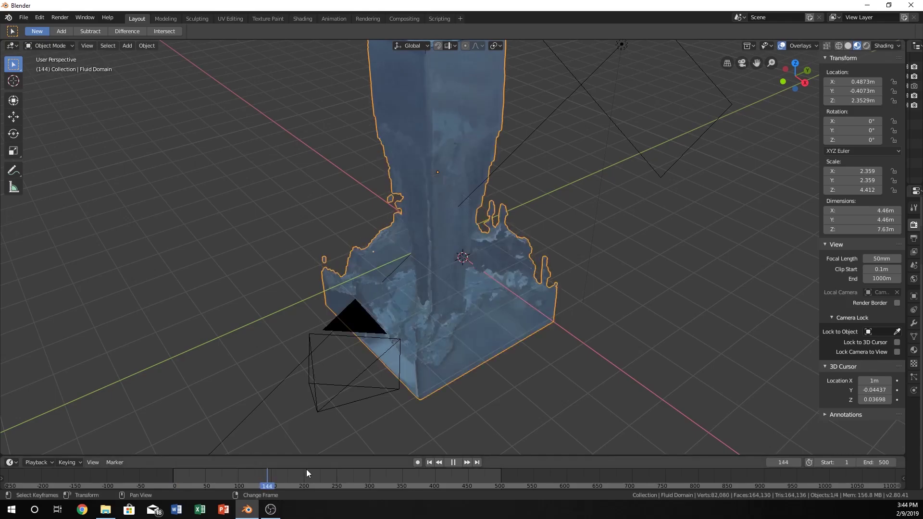
{"action": "key", "text": "space"}
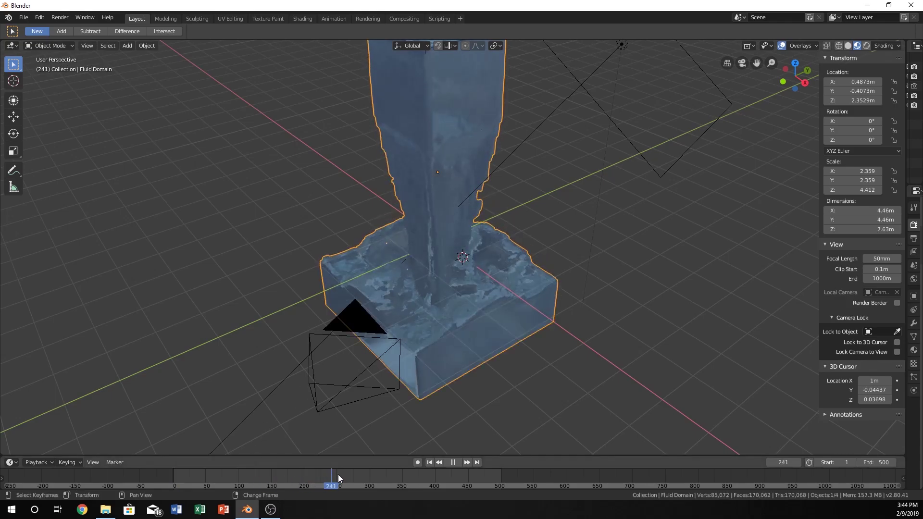
{"action": "key", "text": "space"}
Step: Start a new general scene with the default cube, camera and light
{"action": "left_click", "coordinate": [24, 18]}
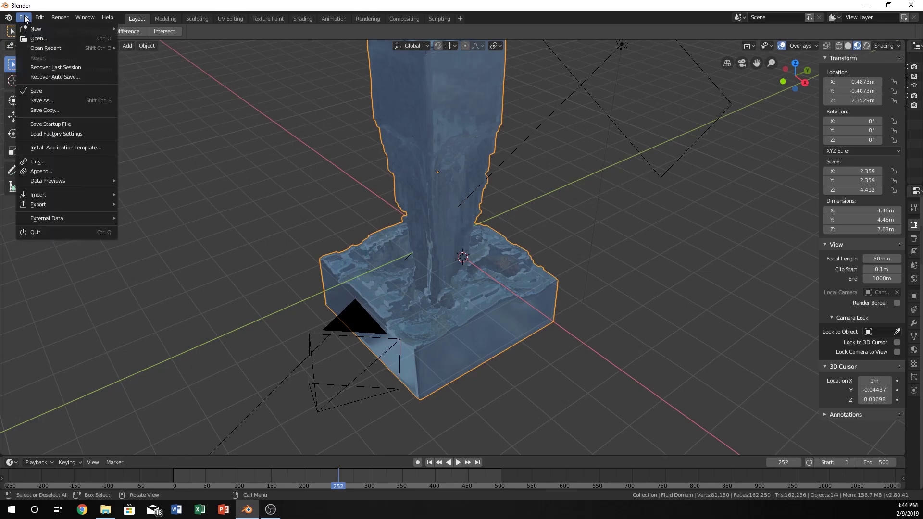
{"action": "mouse_move", "coordinate": [29, 27]}
{"action": "left_click", "coordinate": [141, 28]}
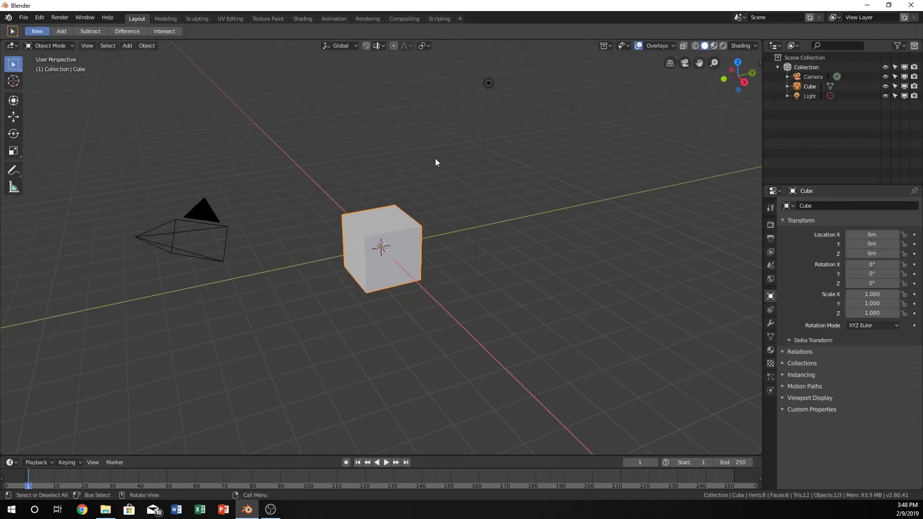
Step: Apply the Quick Fluid effect to the default cube
{"action": "left_click", "coordinate": [383, 235]}
{"action": "left_click", "coordinate": [146, 45]}
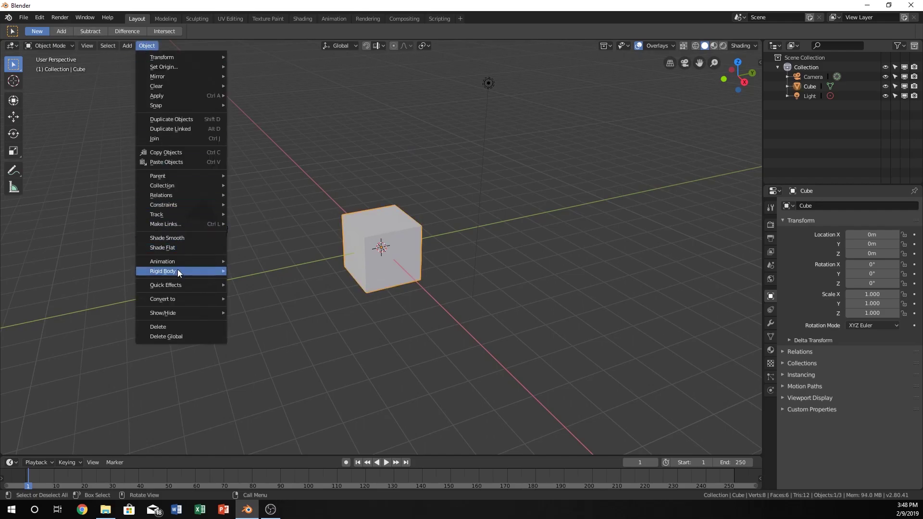
{"action": "mouse_move", "coordinate": [179, 284]}
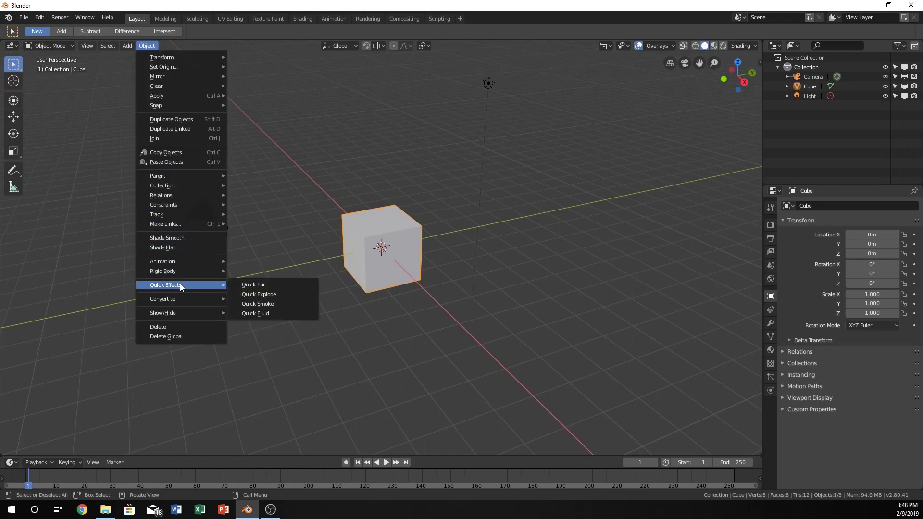
{"action": "left_click", "coordinate": [253, 314]}
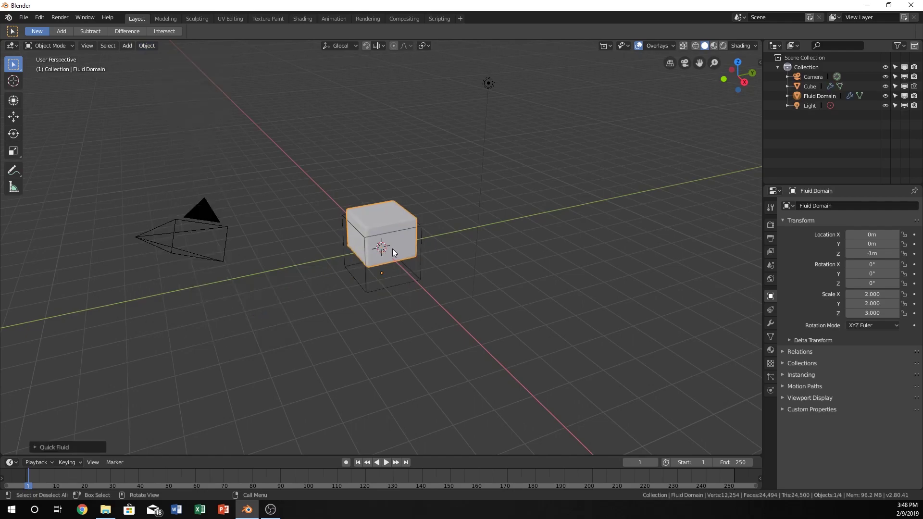
{"action": "scroll", "coordinate": [402, 258], "scroll_direction": "up", "scroll_amount": 1}
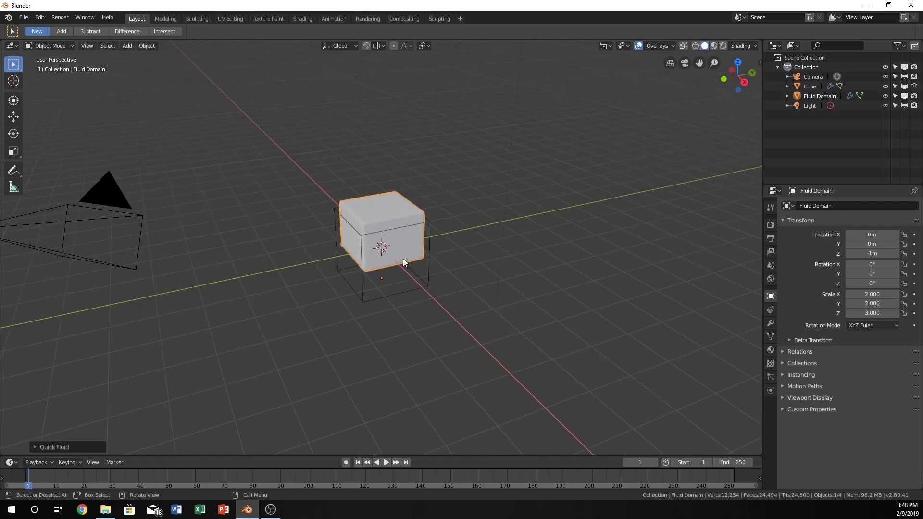
Step: Point the fluid domain's bake cache path to cache_fluid inside the temporary folder's subfolder 2
{"action": "left_click", "coordinate": [770, 391]}
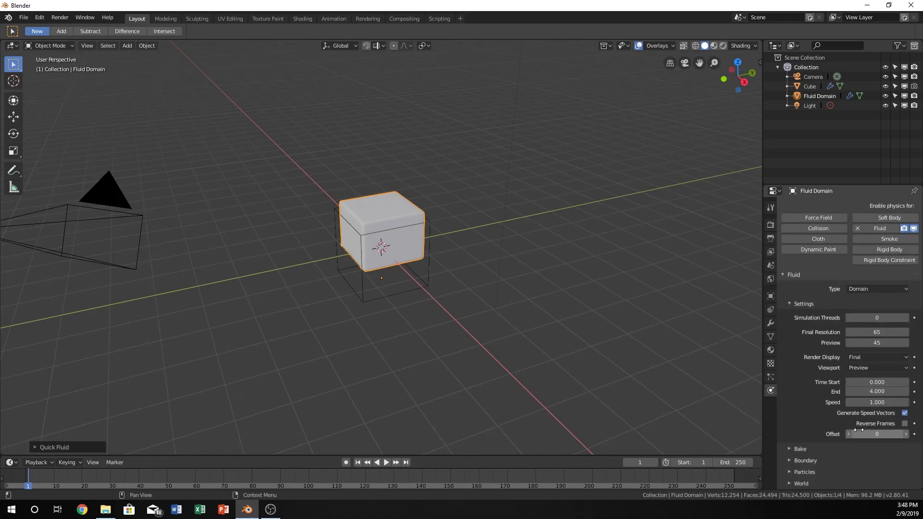
{"action": "left_click", "coordinate": [800, 438]}
{"action": "scroll", "coordinate": [827, 445], "scroll_direction": "down", "scroll_amount": 2}
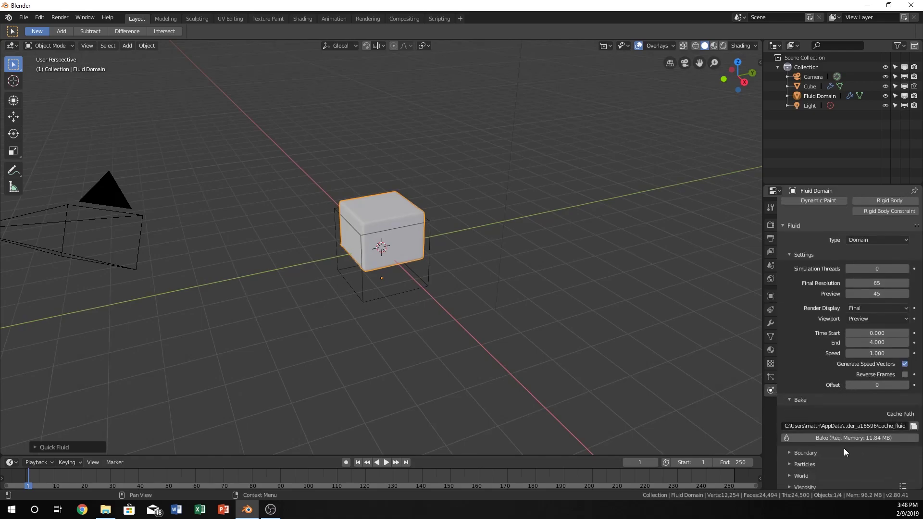
{"action": "left_click", "coordinate": [913, 424]}
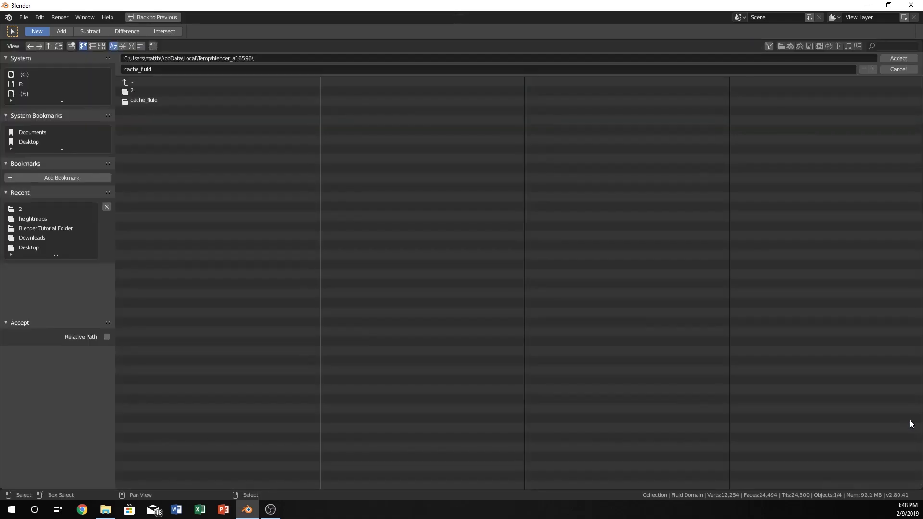
{"action": "left_click", "coordinate": [895, 58]}
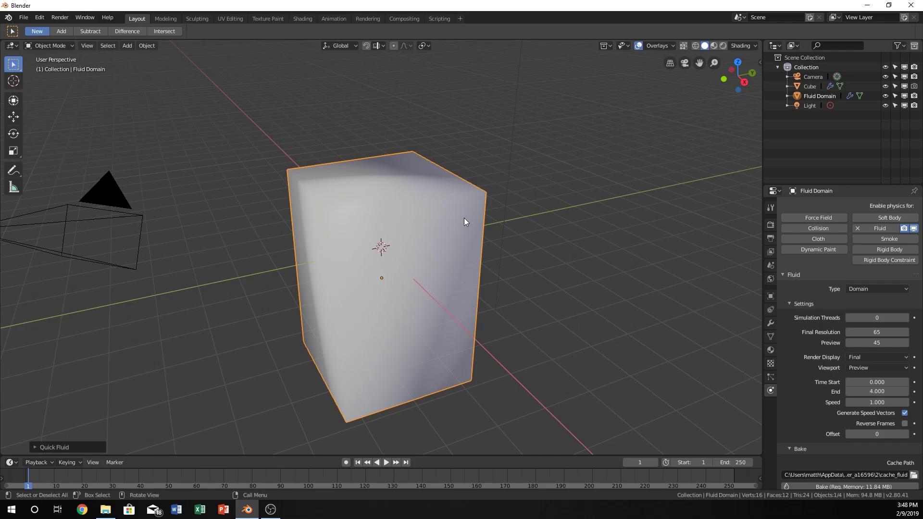
Step: Show the scene in wireframe shading to view the cube inside the fluid domain, and clear the selection
{"action": "key", "text": "z"}
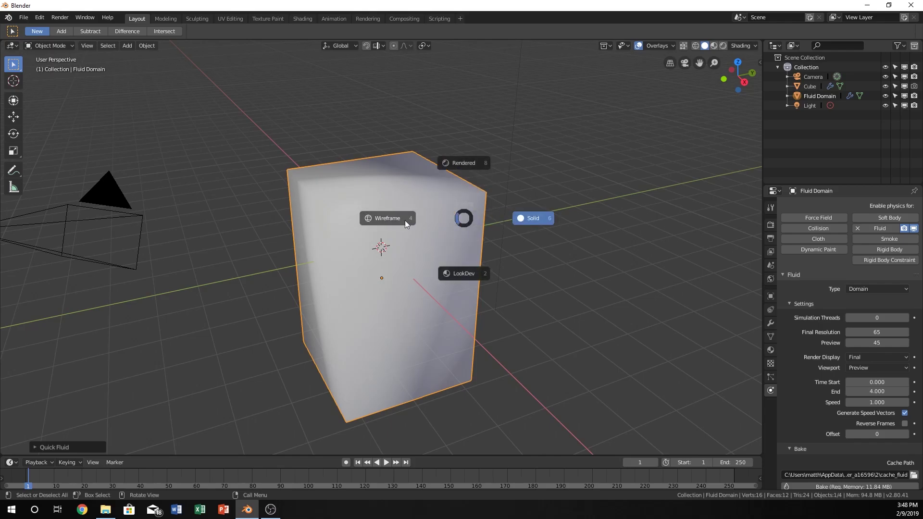
{"action": "left_click", "coordinate": [403, 220]}
{"action": "middle_click_drag", "start_coordinate": [373, 298], "coordinate": [430, 284]}
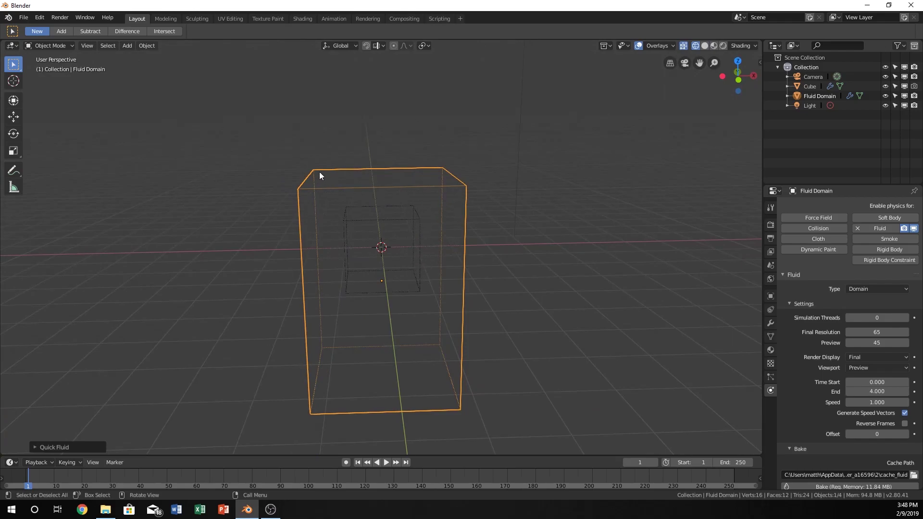
{"action": "middle_click_drag", "start_coordinate": [348, 265], "coordinate": [323, 315]}
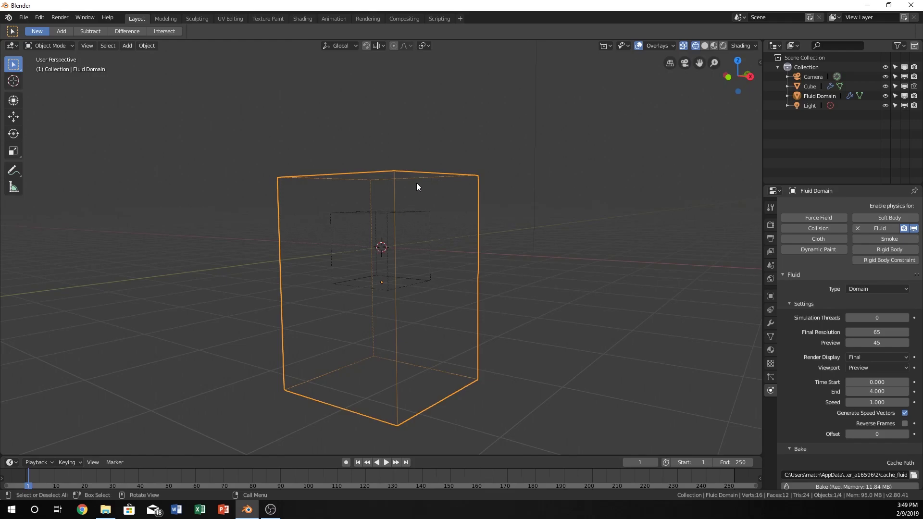
{"action": "middle_click_drag", "start_coordinate": [519, 136], "coordinate": [361, 143], "text": "ctrl"}
{"action": "left_click", "coordinate": [167, 163]}
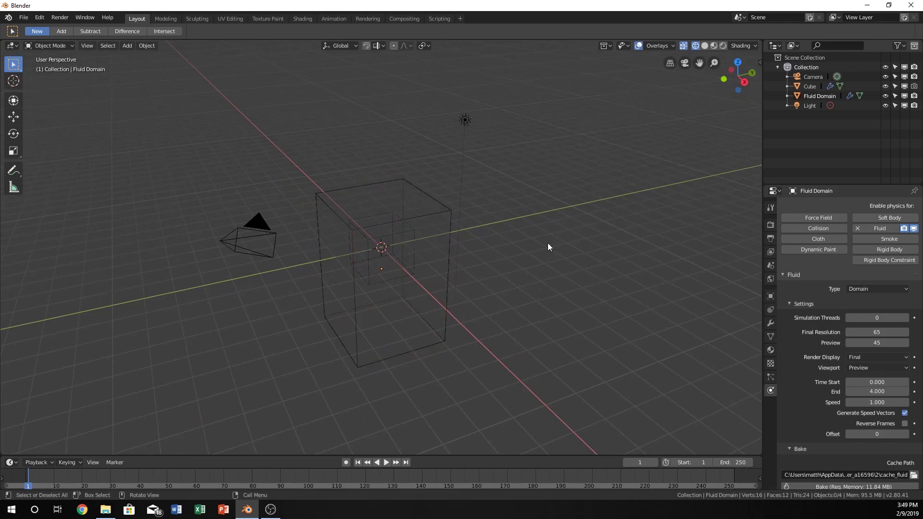
{"action": "left_click_drag", "start_coordinate": [98, 183], "coordinate": [68, 218]}
Step: Select the fluid domain together with the inner cube and move both upward above the grid
{"action": "left_click", "coordinate": [328, 212]}
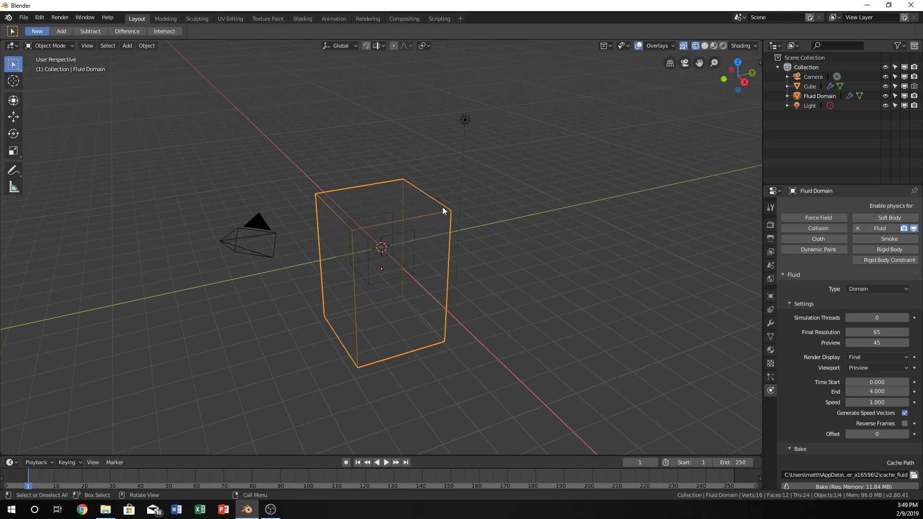
{"action": "middle_click_drag", "start_coordinate": [443, 207], "coordinate": [527, 226]}
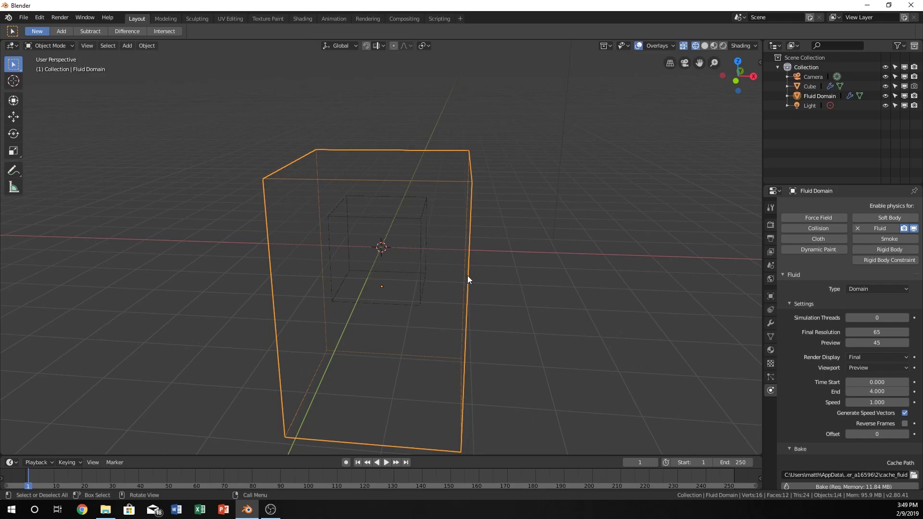
{"action": "middle_click_drag", "start_coordinate": [468, 277], "coordinate": [436, 247]}
{"action": "left_click", "coordinate": [422, 217]}
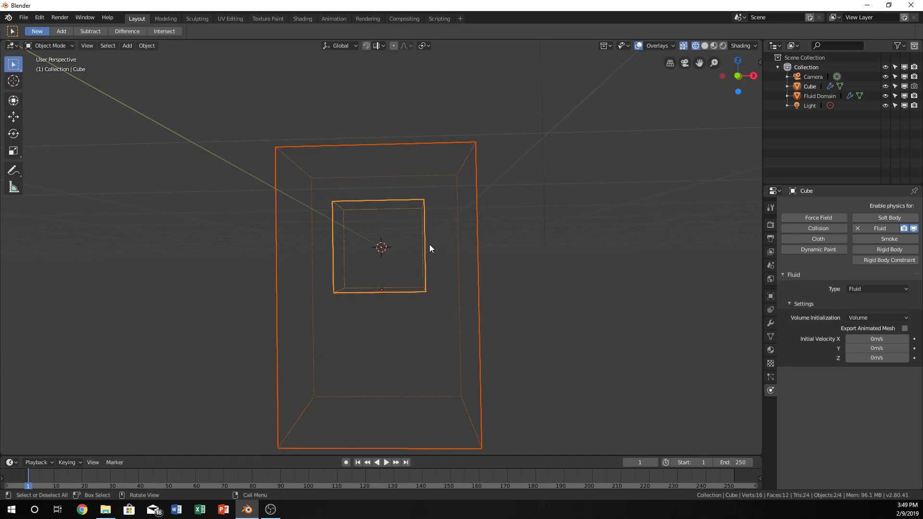
{"action": "key", "text": "g"}
{"action": "left_click", "coordinate": [401, 93]}
{"action": "middle_click_drag", "start_coordinate": [401, 95], "coordinate": [370, 146]}
{"action": "scroll", "coordinate": [369, 149], "scroll_direction": "down", "scroll_amount": 5}
Step: Look through the camera, lower the domain and cube together slightly, and select only the fluid domain
{"action": "key", "text": "KP_0"}
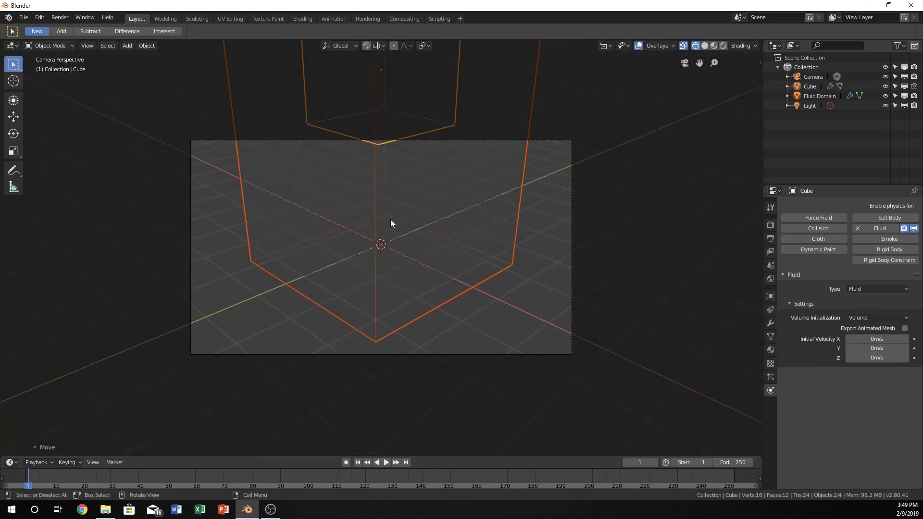
{"action": "key", "text": "g"}
{"action": "left_click", "coordinate": [390, 235]}
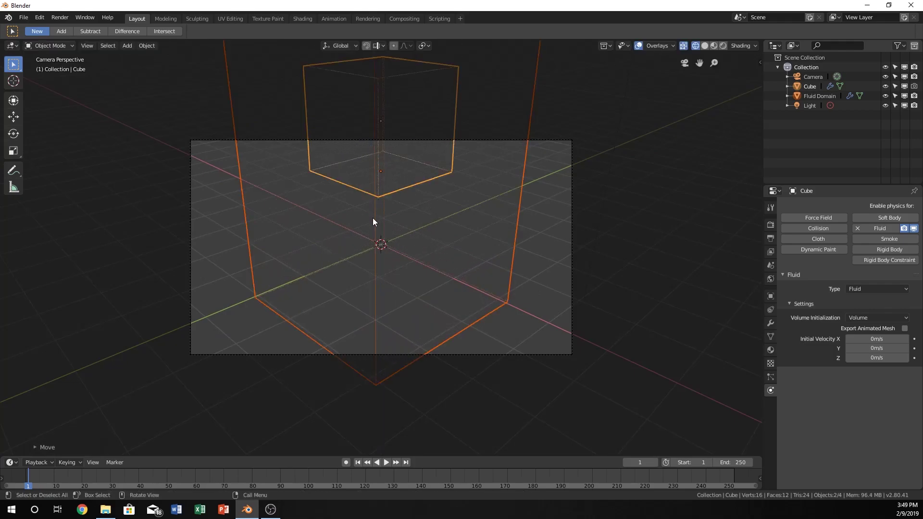
{"action": "left_click", "coordinate": [289, 217]}
{"action": "left_click", "coordinate": [217, 237]}
{"action": "left_click", "coordinate": [246, 256]}
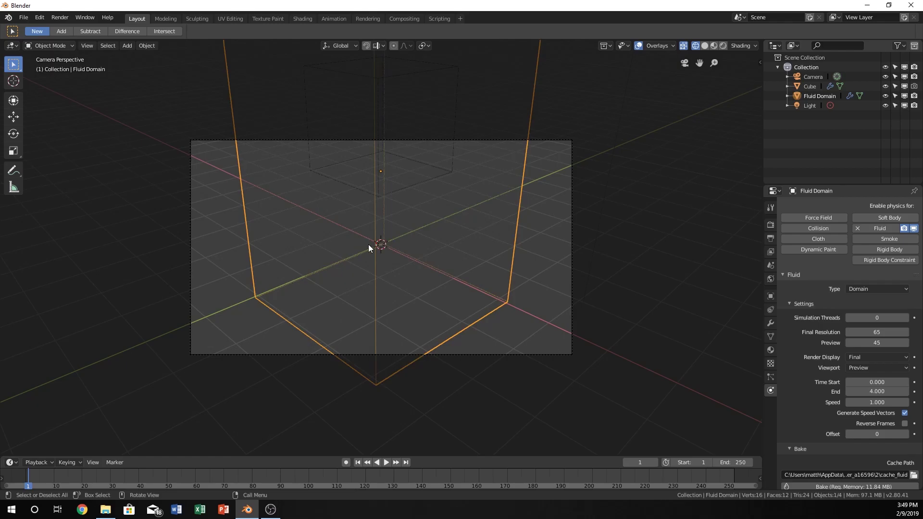
Step: Compare the inner cube with the outer box, and choose Domain as the outer box's fluid type
{"action": "middle_click_drag", "start_coordinate": [336, 342], "coordinate": [371, 235]}
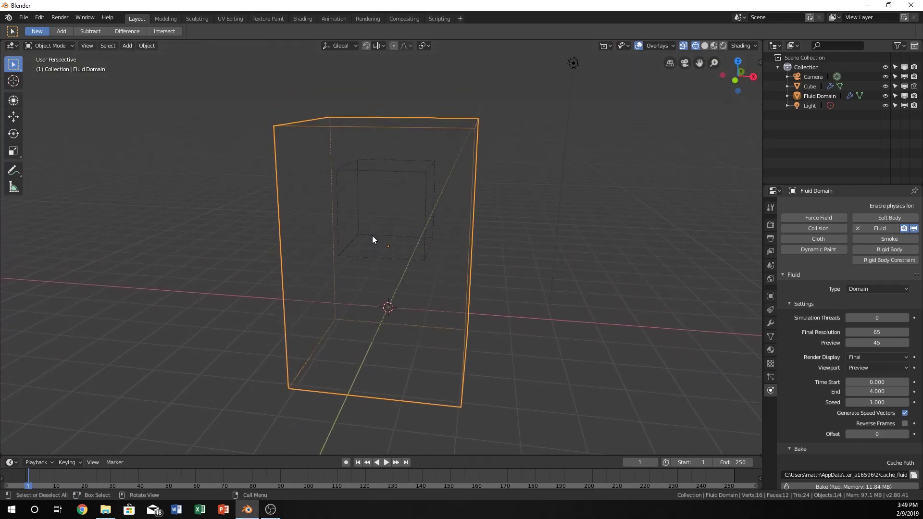
{"action": "left_click", "coordinate": [358, 174]}
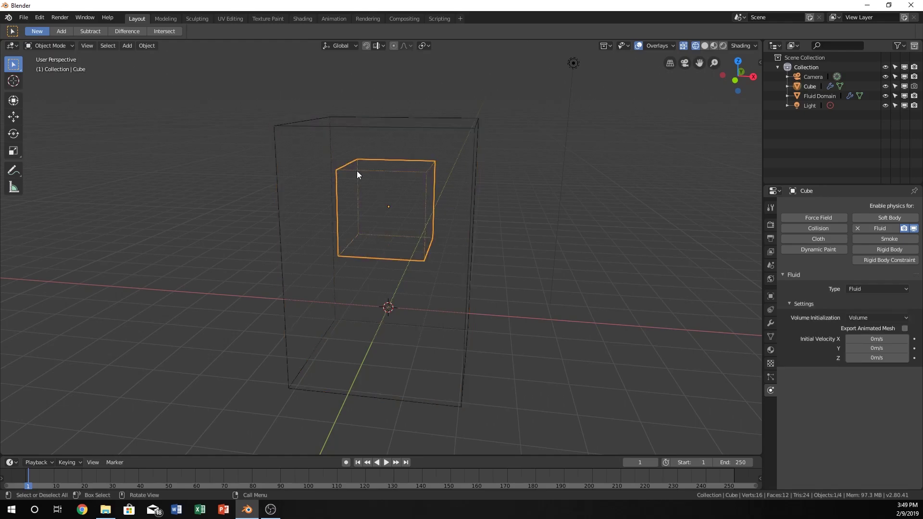
{"action": "left_click", "coordinate": [361, 129]}
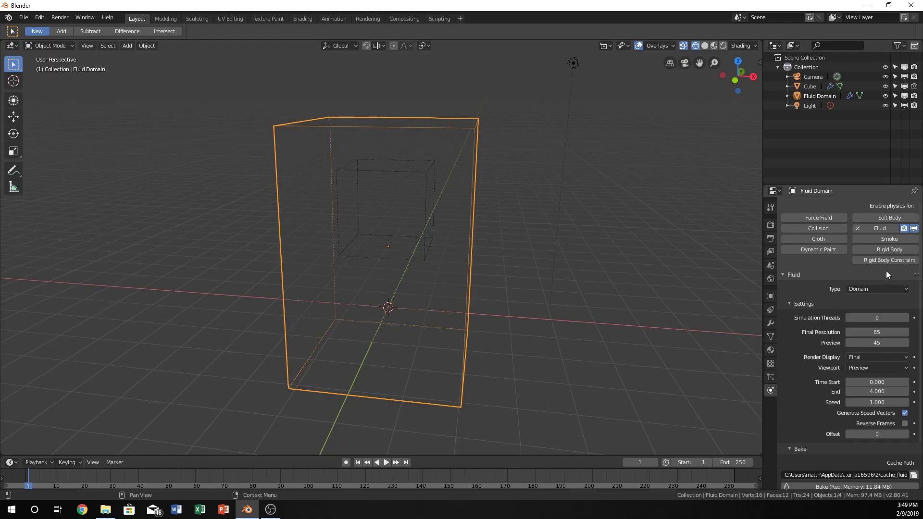
{"action": "left_click", "coordinate": [858, 288]}
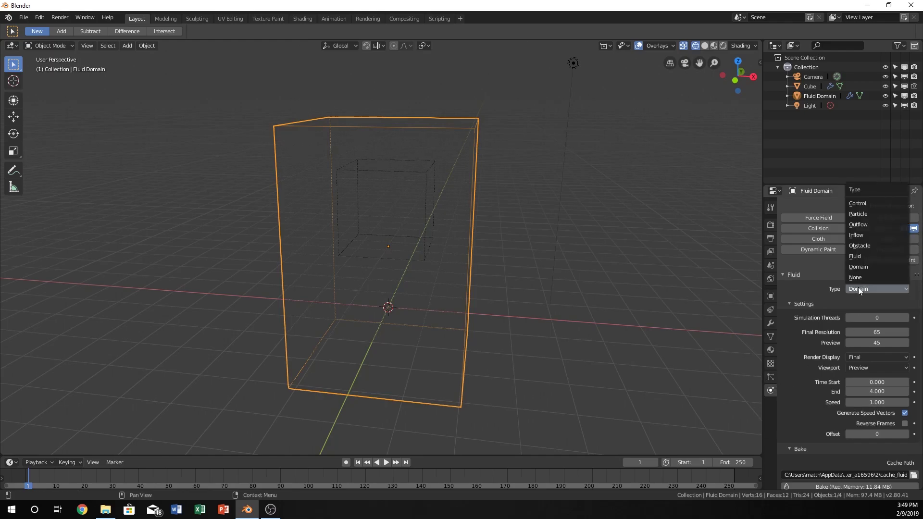
{"action": "left_click", "coordinate": [853, 270]}
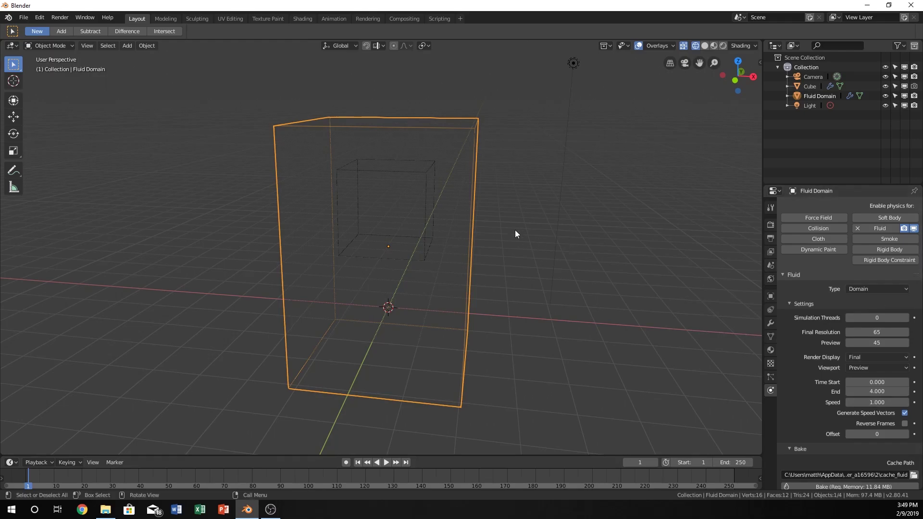
Step: Set the inner cube's fluid type to Inflow and scale the cube down to about half its size
{"action": "left_click", "coordinate": [428, 174]}
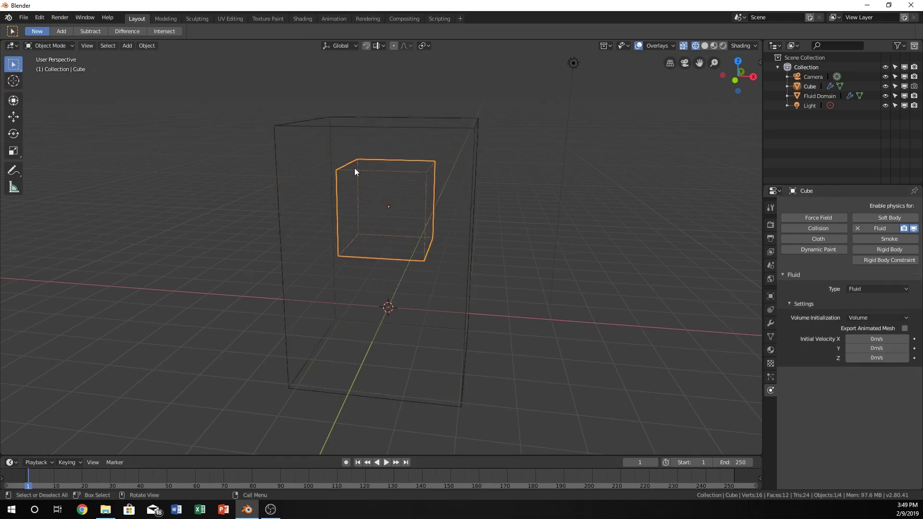
{"action": "left_click", "coordinate": [873, 289]}
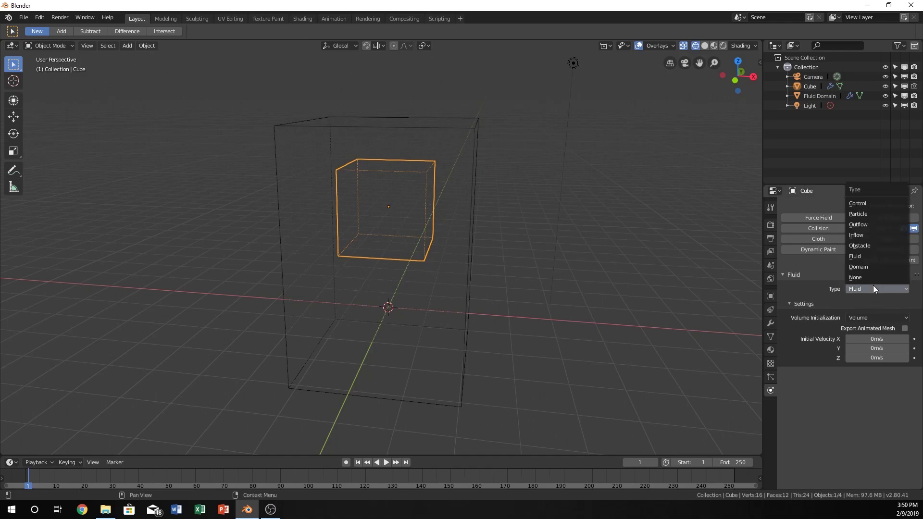
{"action": "left_click", "coordinate": [860, 235]}
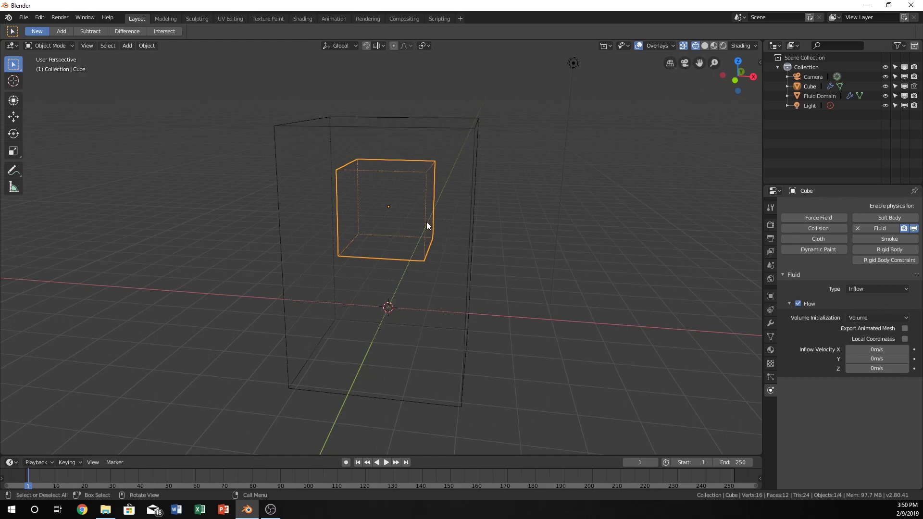
{"action": "key", "text": "s"}
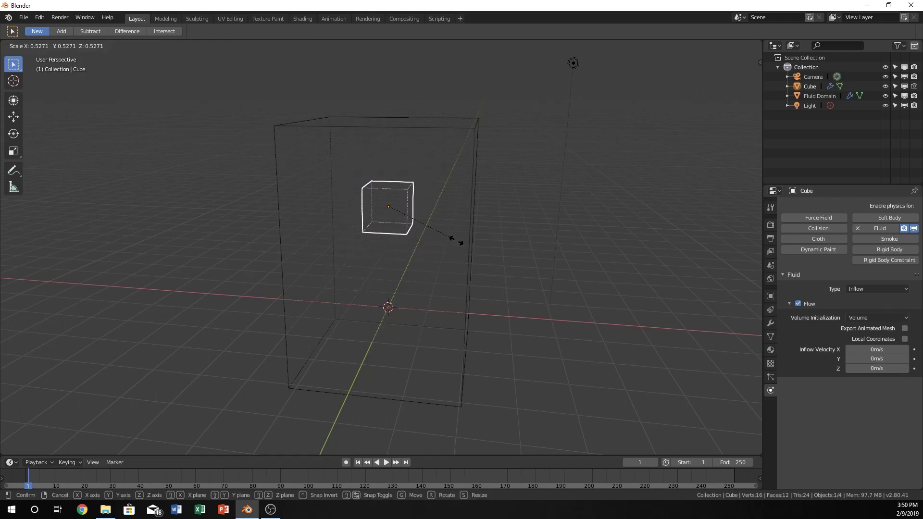
{"action": "left_click", "coordinate": [460, 242]}
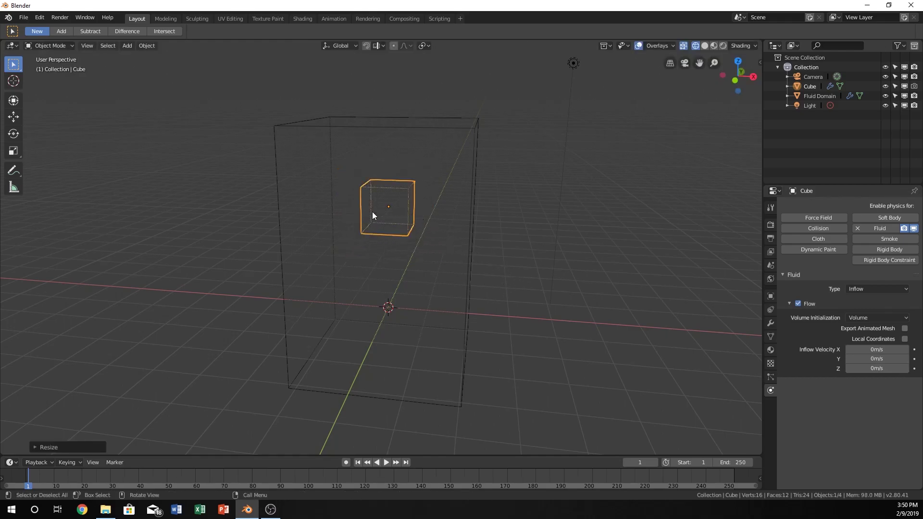
Step: Set the cube's Z inflow velocity to -2 m/s so the fluid flows downward
{"action": "left_click", "coordinate": [871, 370]}
{"action": "left_click", "coordinate": [863, 423]}
{"action": "left_click", "coordinate": [872, 368]}
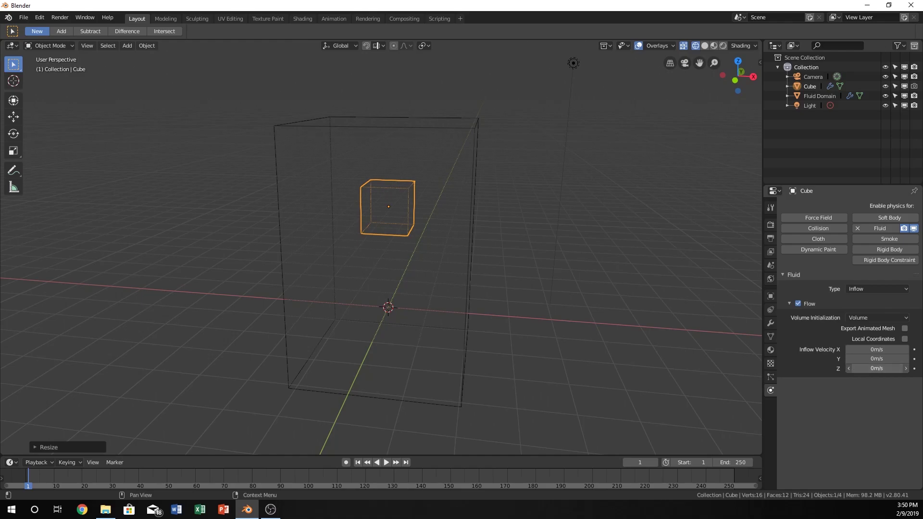
{"action": "key", "text": "BackSpace"}
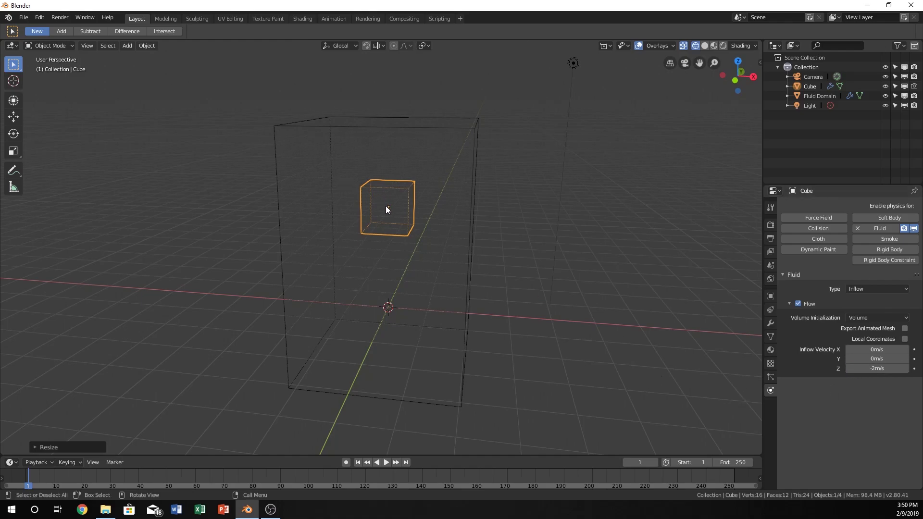
Step: Select the outer fluid domain and bake the fluid simulation with its current settings
{"action": "middle_click_drag", "start_coordinate": [408, 354], "coordinate": [354, 233]}
{"action": "middle_click_drag", "start_coordinate": [392, 306], "coordinate": [456, 340]}
{"action": "middle_click_drag", "start_coordinate": [419, 287], "coordinate": [392, 279]}
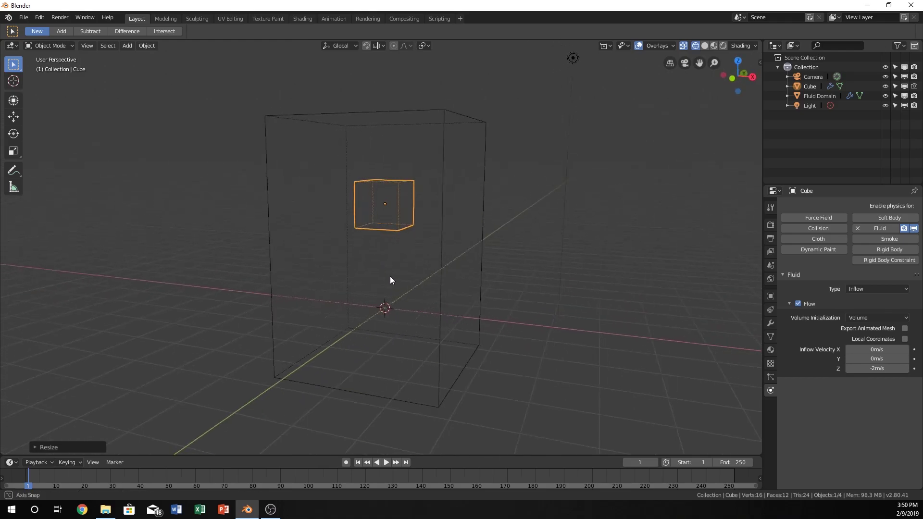
{"action": "middle_click_drag", "start_coordinate": [524, 281], "coordinate": [474, 270]}
{"action": "middle_click_drag", "start_coordinate": [362, 148], "coordinate": [390, 172]}
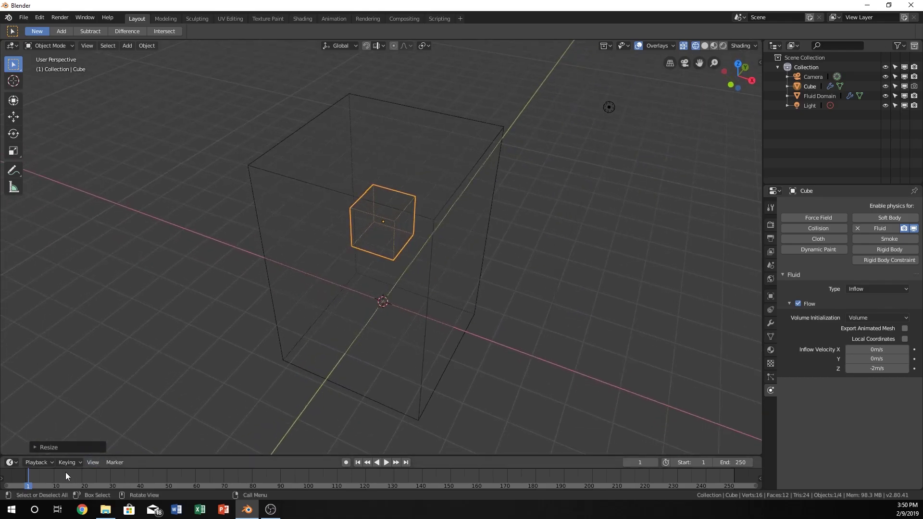
{"action": "left_click", "coordinate": [30, 475]}
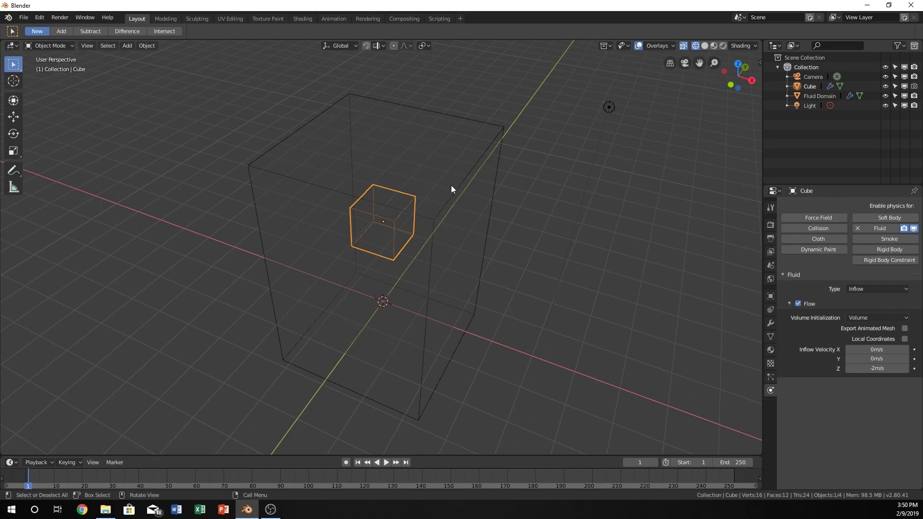
{"action": "left_click", "coordinate": [494, 126]}
{"action": "scroll", "coordinate": [803, 336], "scroll_direction": "down", "scroll_amount": 3}
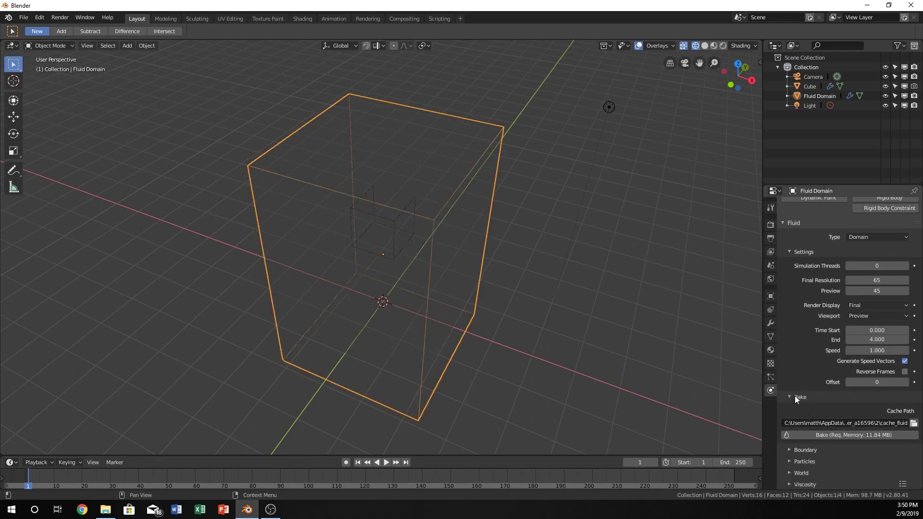
{"action": "left_click", "coordinate": [794, 396]}
{"action": "left_click", "coordinate": [800, 438]}
{"action": "scroll", "coordinate": [803, 438], "scroll_direction": "down", "scroll_amount": 2}
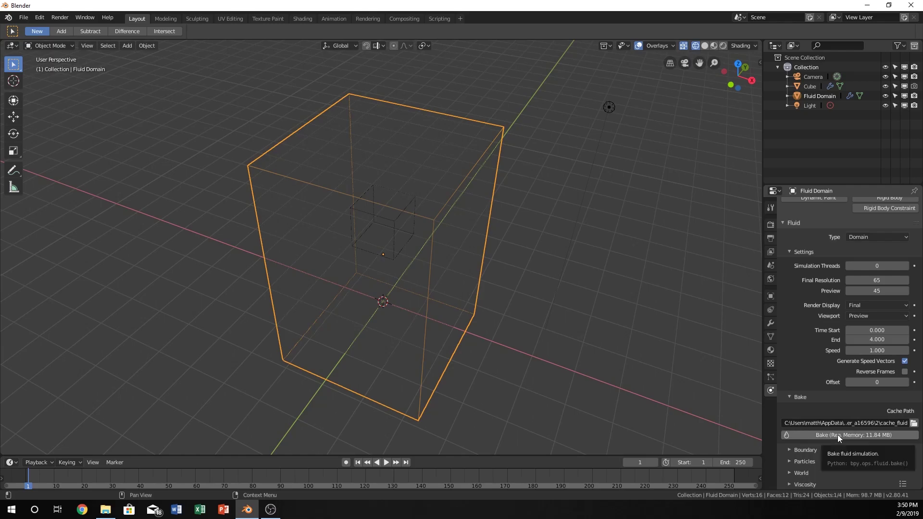
{"action": "left_click", "coordinate": [832, 435]}
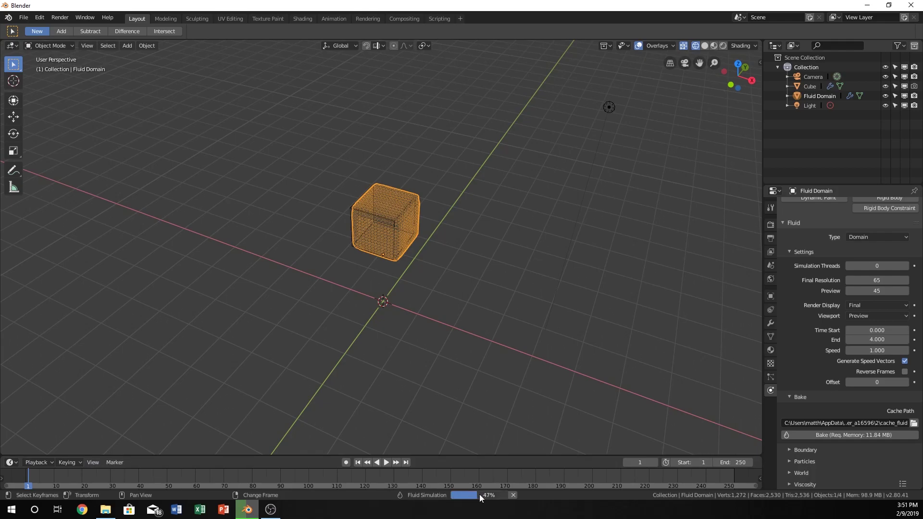
{"action": "mouse_move", "coordinate": [497, 495]}
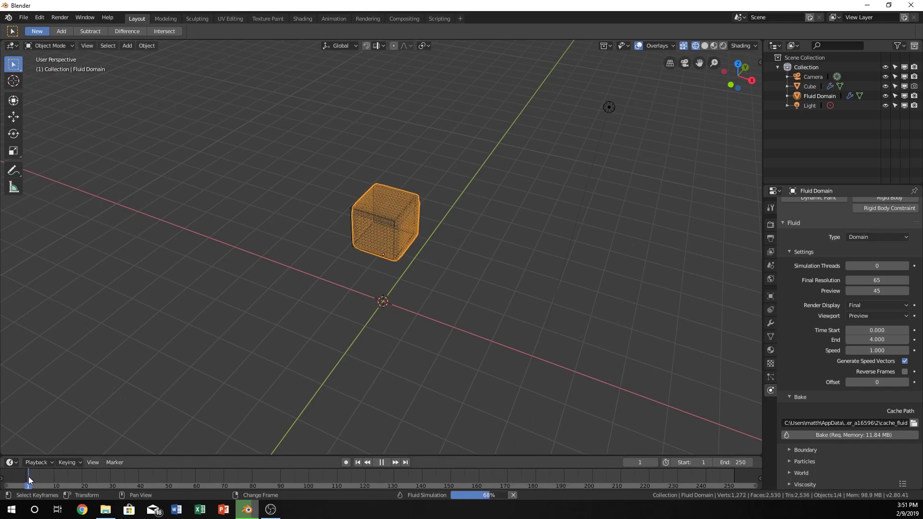
Step: Scrub the timeline to frame 143 and display the baked fluid in solid shading
{"action": "left_click_drag", "start_coordinate": [28, 480], "coordinate": [430, 485]}
{"action": "middle_click_drag", "start_coordinate": [432, 409], "coordinate": [392, 347]}
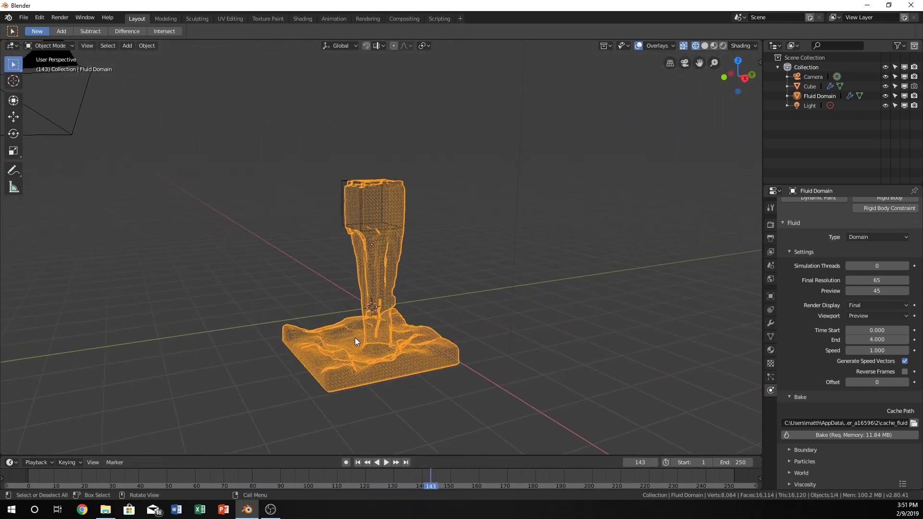
{"action": "key", "text": "z"}
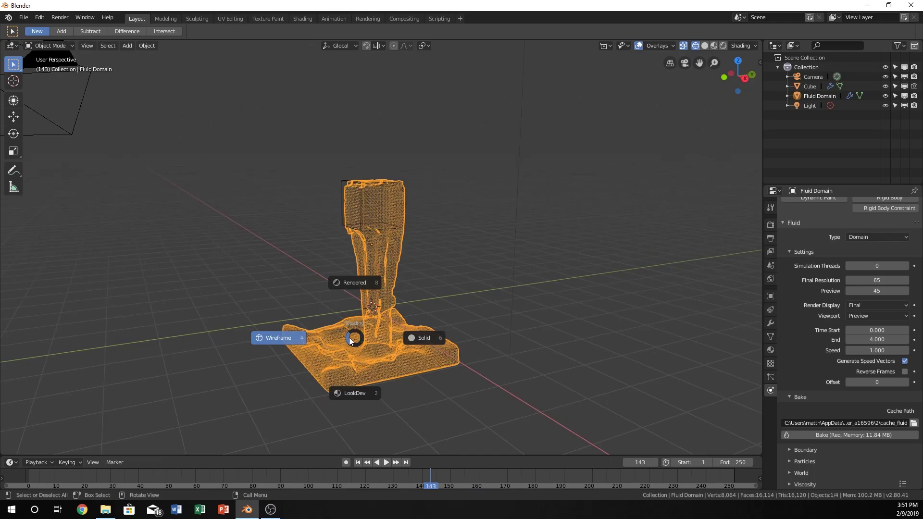
{"action": "left_click", "coordinate": [419, 338]}
{"action": "mouse_move", "coordinate": [340, 344]}
{"action": "middle_mouse_down"}
{"action": "mouse_move", "coordinate": [370, 359]}
{"action": "mouse_move", "coordinate": [391, 270]}
{"action": "mouse_move", "coordinate": [379, 286]}
{"action": "mouse_move", "coordinate": [370, 266]}
{"action": "mouse_move", "coordinate": [385, 275]}
{"action": "mouse_move", "coordinate": [397, 241]}
{"action": "mouse_move", "coordinate": [382, 261]}
{"action": "mouse_move", "coordinate": [396, 319]}
{"action": "mouse_move", "coordinate": [416, 295]}
{"action": "mouse_move", "coordinate": [385, 316]}
{"action": "mouse_move", "coordinate": [411, 405]}
{"action": "middle_mouse_up"}
{"action": "scroll", "coordinate": [376, 361], "scroll_direction": "up", "scroll_amount": 3}
Step: Return the timeline to frame 1, play the baked pouring animation, and stop it
{"action": "left_click_drag", "start_coordinate": [423, 475], "coordinate": [29, 479]}
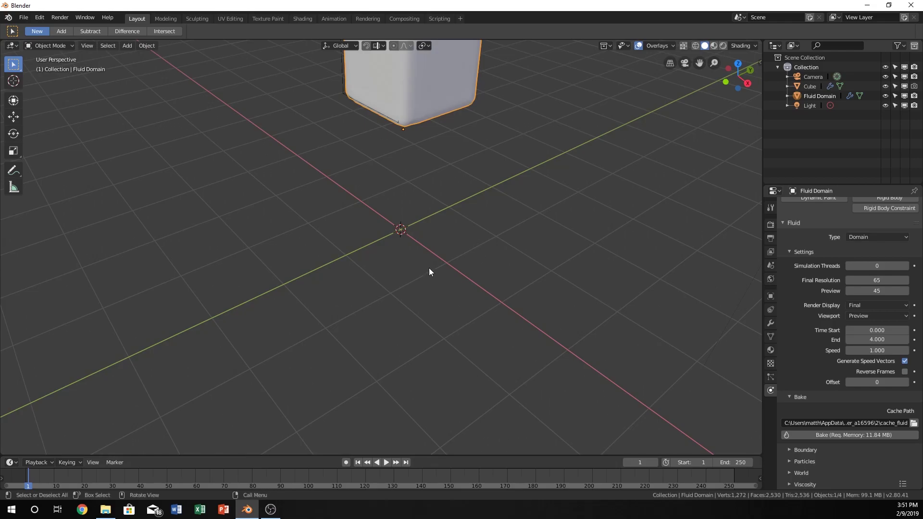
{"action": "key", "text": "space"}
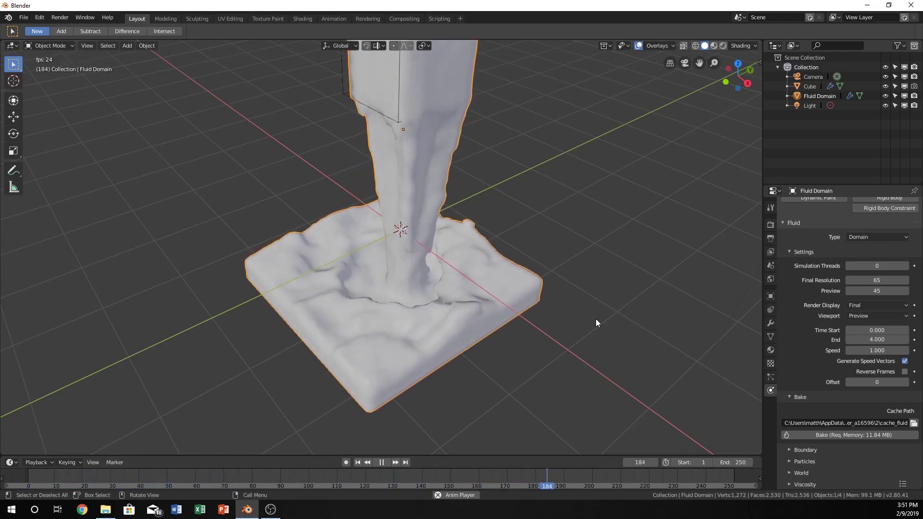
{"action": "key", "text": "space"}
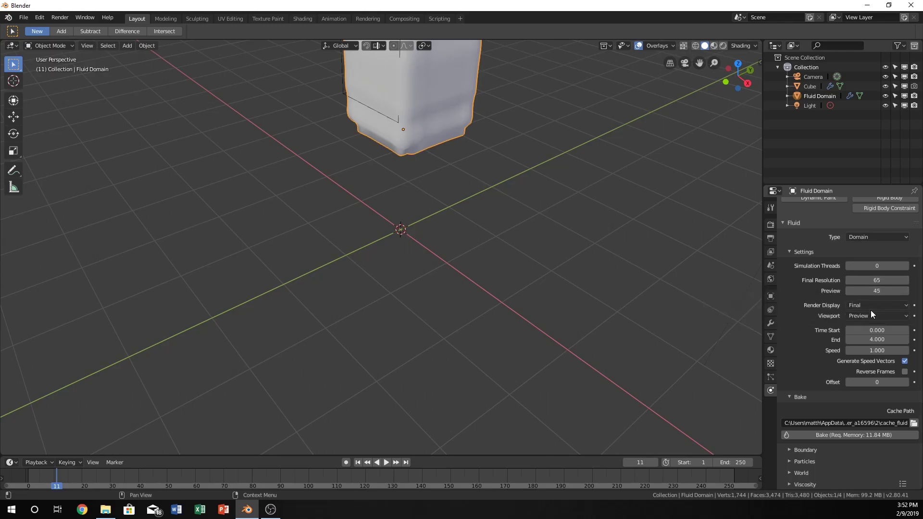
Step: Set the domain's final resolution to 100 and its preview resolution to 75
{"action": "left_click_drag", "start_coordinate": [876, 282], "coordinate": [920, 282]}
{"action": "left_click", "coordinate": [879, 282]}
{"action": "type", "text": "100"}
{"action": "key", "text": "Return"}
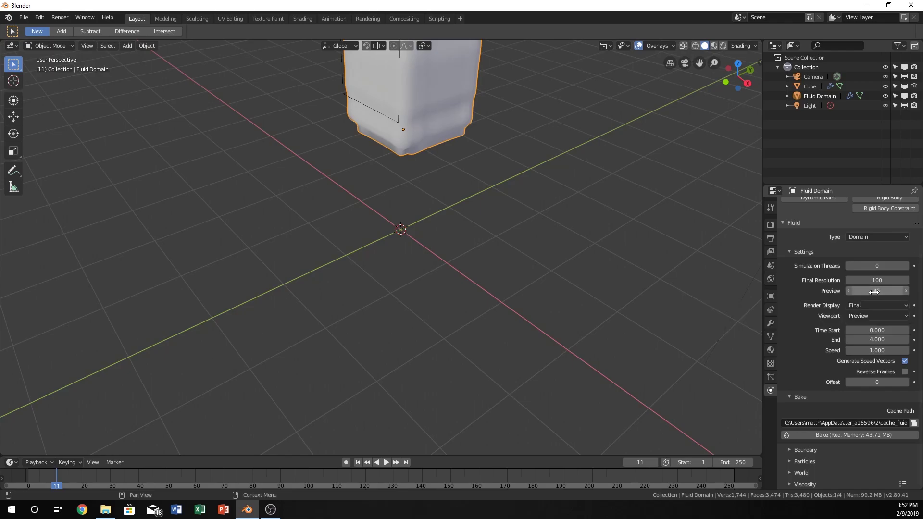
{"action": "left_click", "coordinate": [873, 292]}
{"action": "type", "text": "100"}
{"action": "key", "text": "Return"}
{"action": "left_click", "coordinate": [877, 291]}
{"action": "key", "text": "Return"}
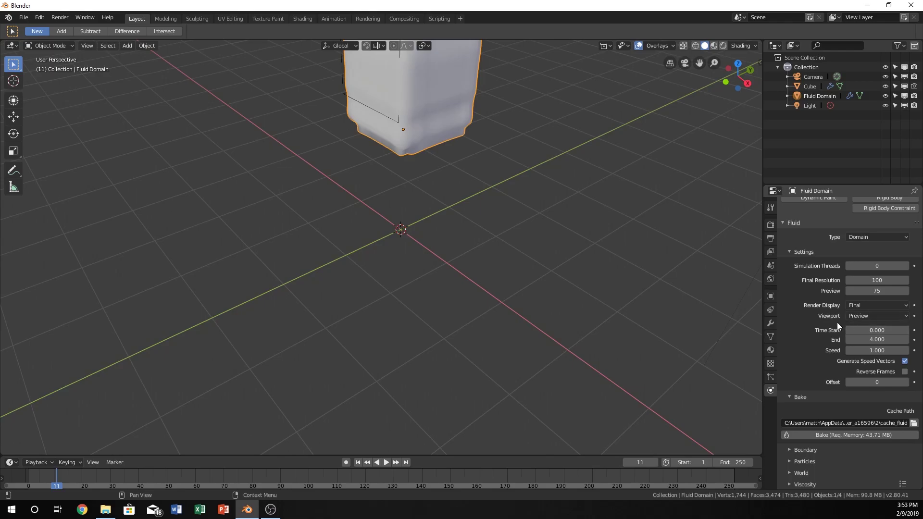
Step: Check the domain's render and viewport display modes, keeping Final for render and Preview for the viewport
{"action": "left_click", "coordinate": [855, 307]}
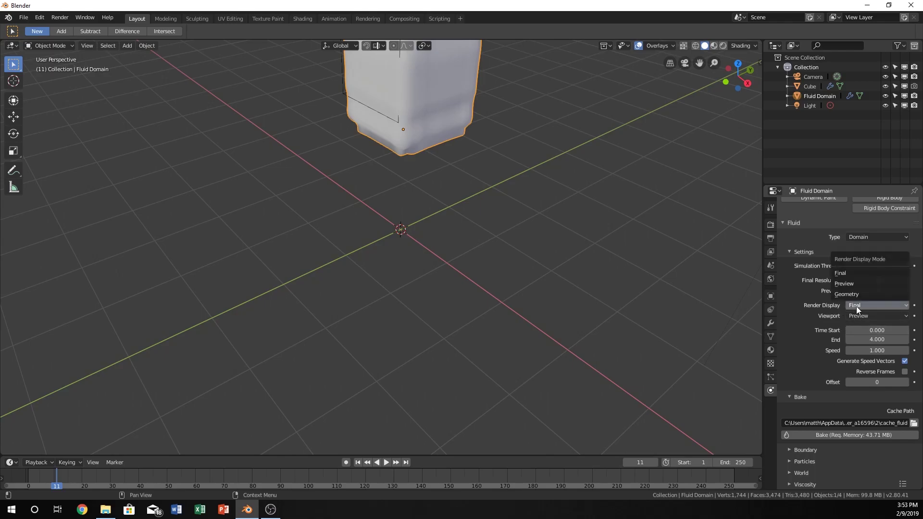
{"action": "left_click", "coordinate": [846, 273]}
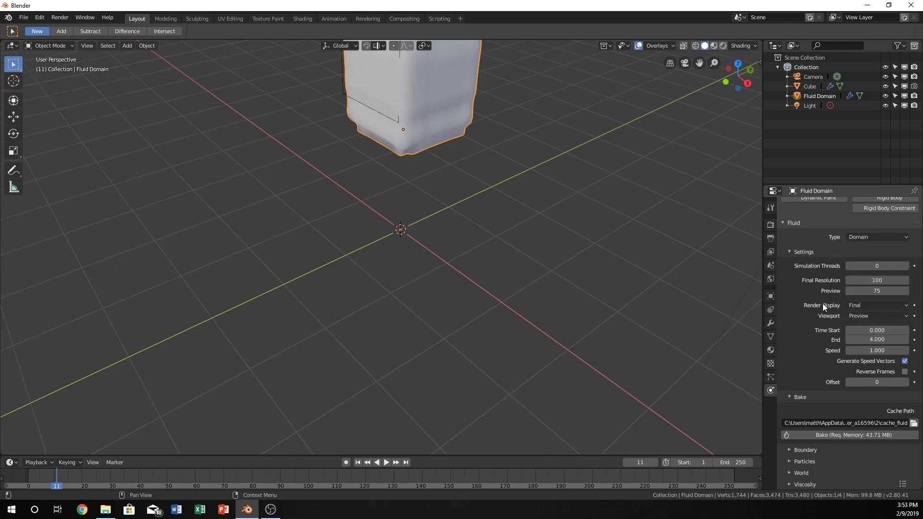
{"action": "left_click", "coordinate": [854, 317]}
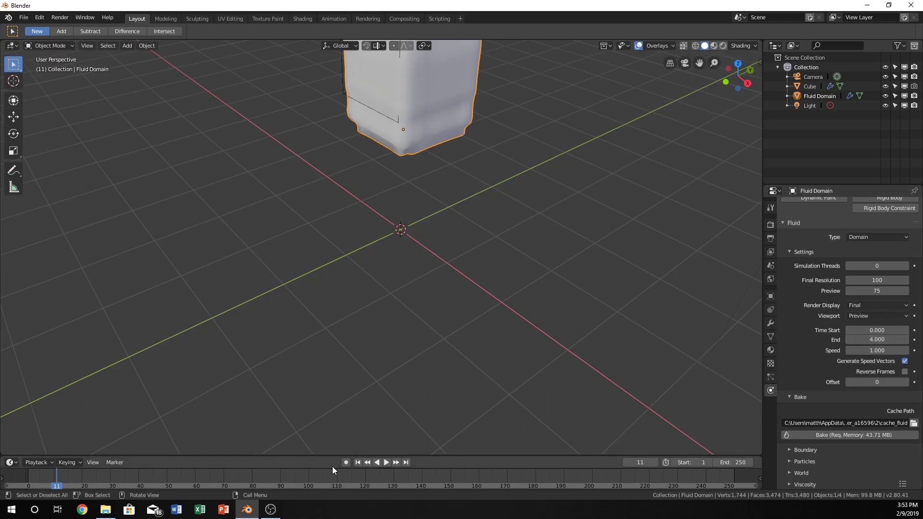
Step: Replay the baked fluid from frame 1 and move the timeline to frame 250
{"action": "left_click", "coordinate": [30, 474]}
{"action": "key", "text": "space"}
{"action": "key", "text": "space"}
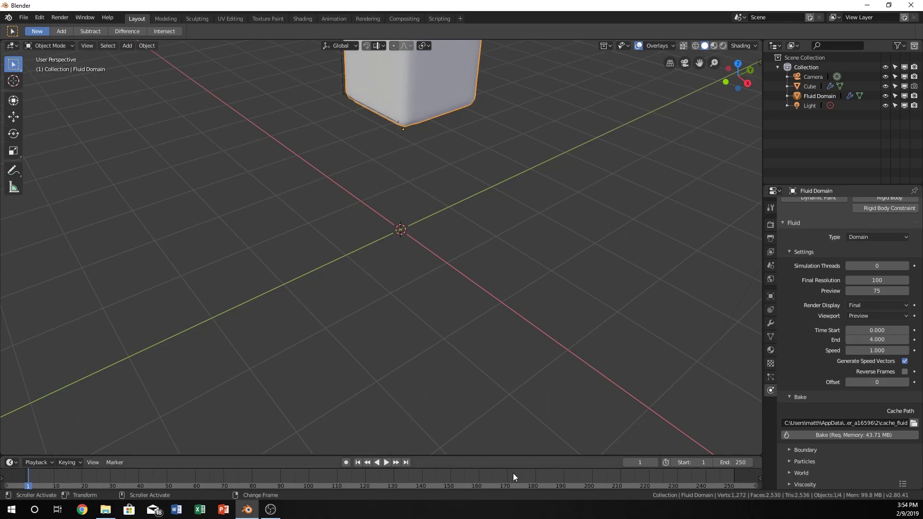
{"action": "left_click_drag", "start_coordinate": [731, 478], "coordinate": [812, 488]}
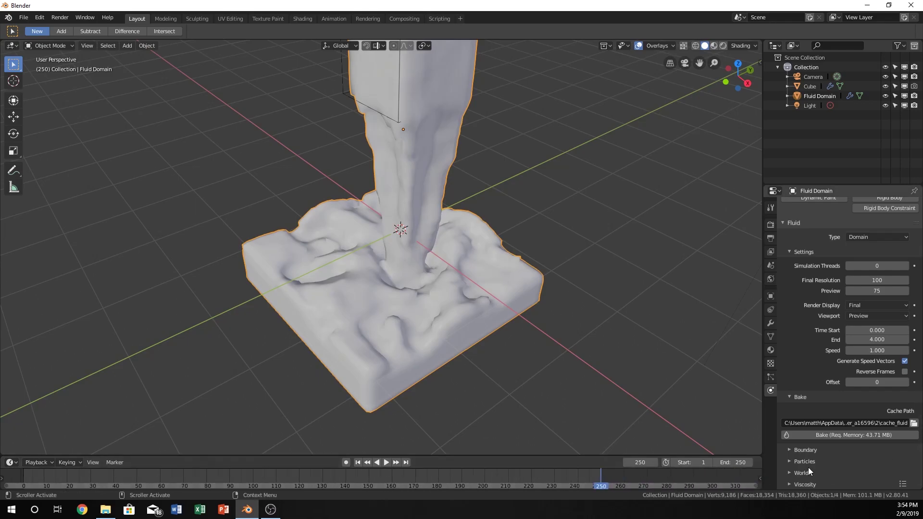
Step: Set the scene's end frame to 500 and the fluid domain's end time to 8
{"action": "left_click", "coordinate": [738, 462]}
{"action": "type", "text": "500"}
{"action": "key", "text": "Return"}
{"action": "left_click", "coordinate": [877, 340]}
{"action": "type", "text": "4.0"}
{"action": "key", "text": "BackSpace"}
{"action": "key", "text": "BackSpace"}
{"action": "key", "text": "BackSpace"}
{"action": "type", "text": "8"}
{"action": "key", "text": "Return"}
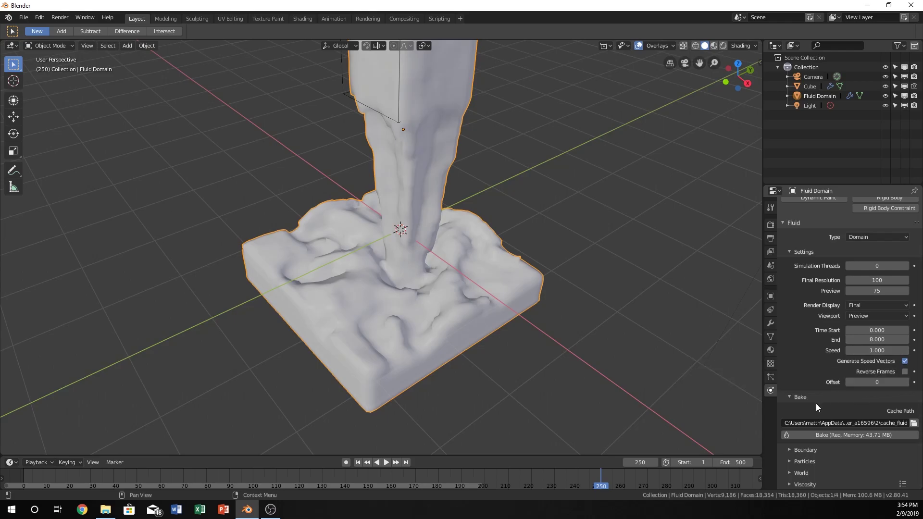
Step: Examine the domain's Boundary, Particles, World and Viscosity settings, and return to the bake settings
{"action": "left_click", "coordinate": [792, 448]}
{"action": "scroll", "coordinate": [797, 442], "scroll_direction": "down", "scroll_amount": 3}
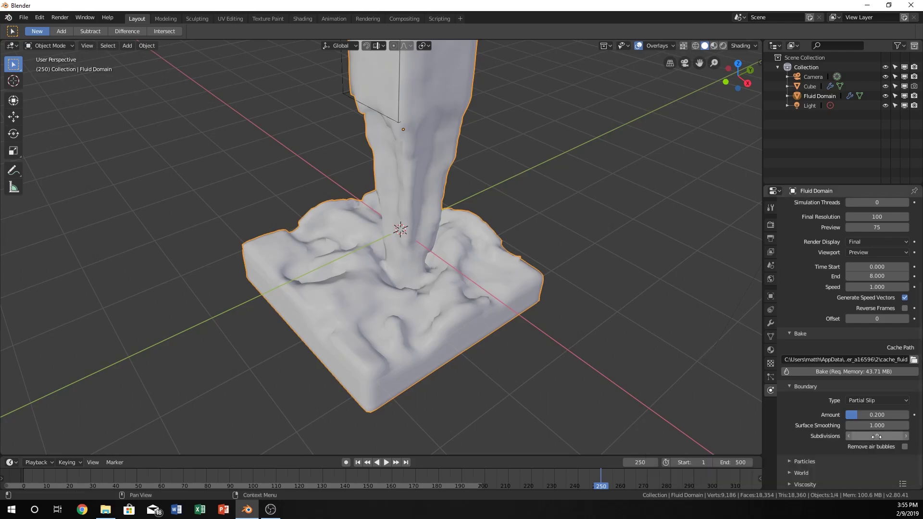
{"action": "scroll", "coordinate": [804, 459], "scroll_direction": "down", "scroll_amount": 2}
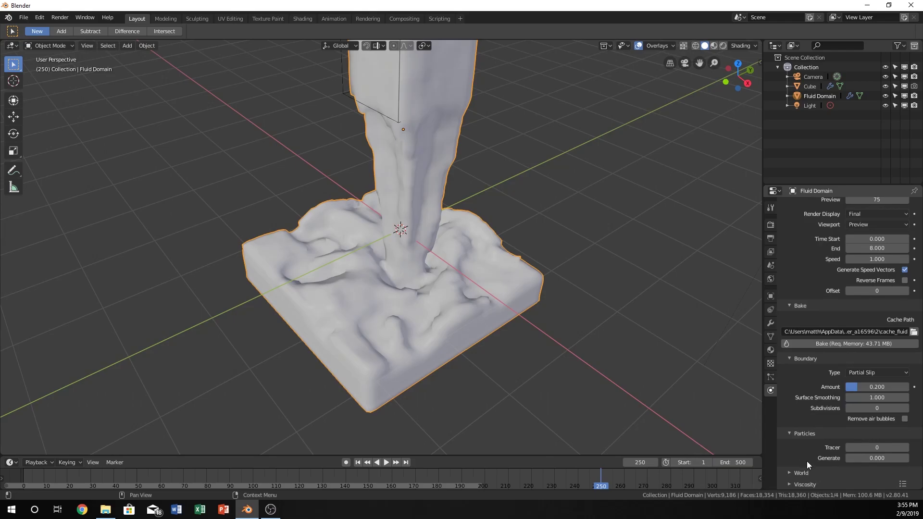
{"action": "left_click", "coordinate": [801, 472]}
{"action": "scroll", "coordinate": [806, 452], "scroll_direction": "down", "scroll_amount": 5}
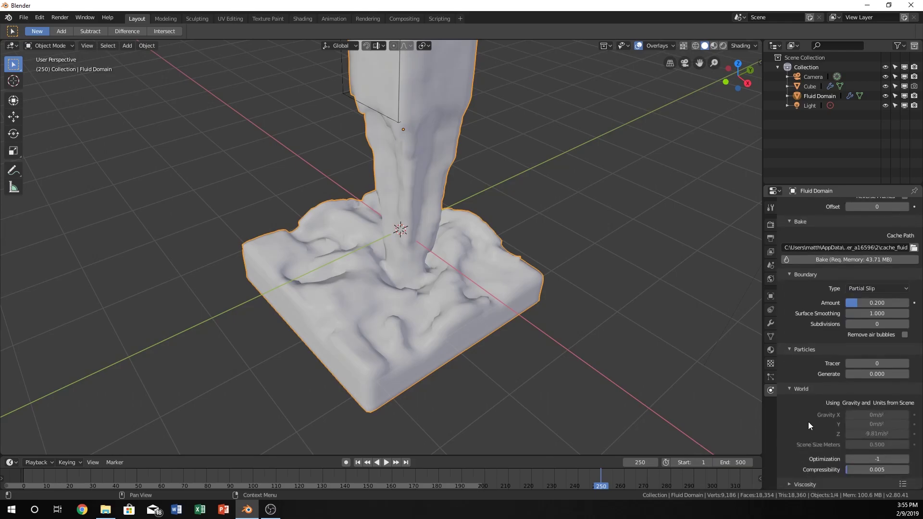
{"action": "left_click", "coordinate": [806, 484]}
{"action": "scroll", "coordinate": [807, 481], "scroll_direction": "down", "scroll_amount": 2}
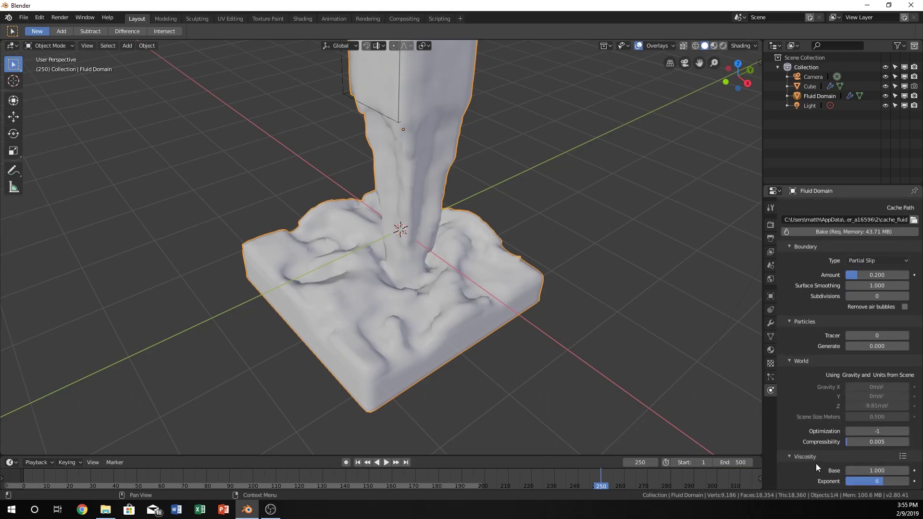
{"action": "scroll", "coordinate": [815, 463], "scroll_direction": "up", "scroll_amount": 2}
{"action": "scroll", "coordinate": [822, 454], "scroll_direction": "down", "scroll_amount": 2}
{"action": "scroll", "coordinate": [817, 386], "scroll_direction": "up", "scroll_amount": 1}
{"action": "scroll", "coordinate": [817, 385], "scroll_direction": "up", "scroll_amount": 8}
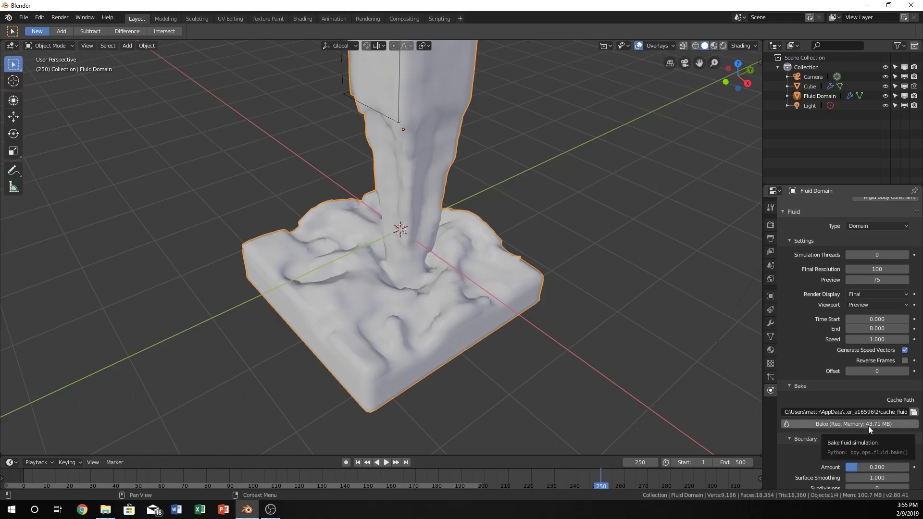
Step: Set the fluid domain's final resolution to 500
{"action": "scroll", "coordinate": [862, 317], "scroll_direction": "up", "scroll_amount": 2}
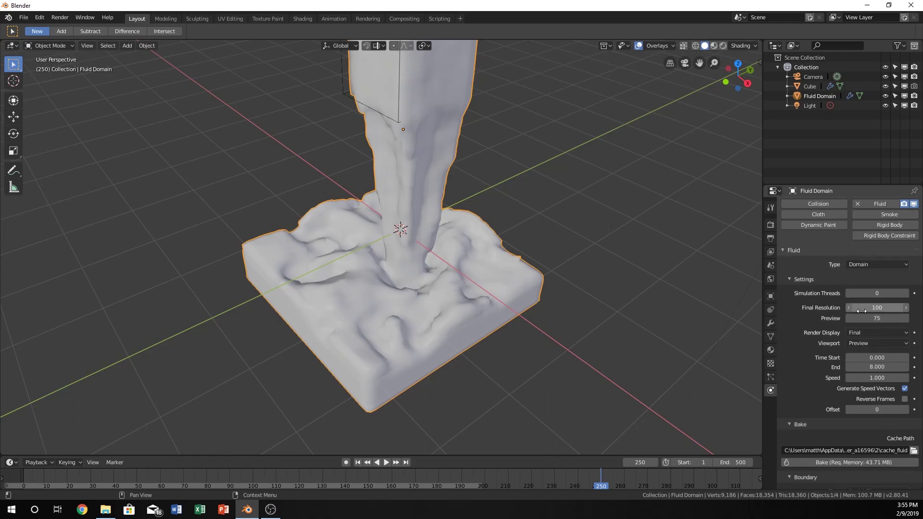
{"action": "scroll", "coordinate": [875, 311], "scroll_direction": "down", "scroll_amount": 1}
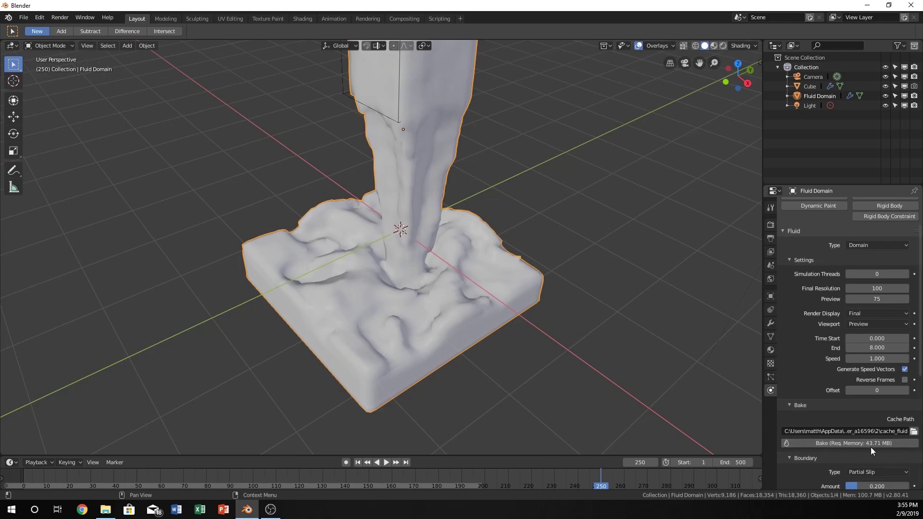
{"action": "left_click", "coordinate": [879, 288]}
{"action": "type", "text": "500"}
{"action": "key", "text": "Return"}
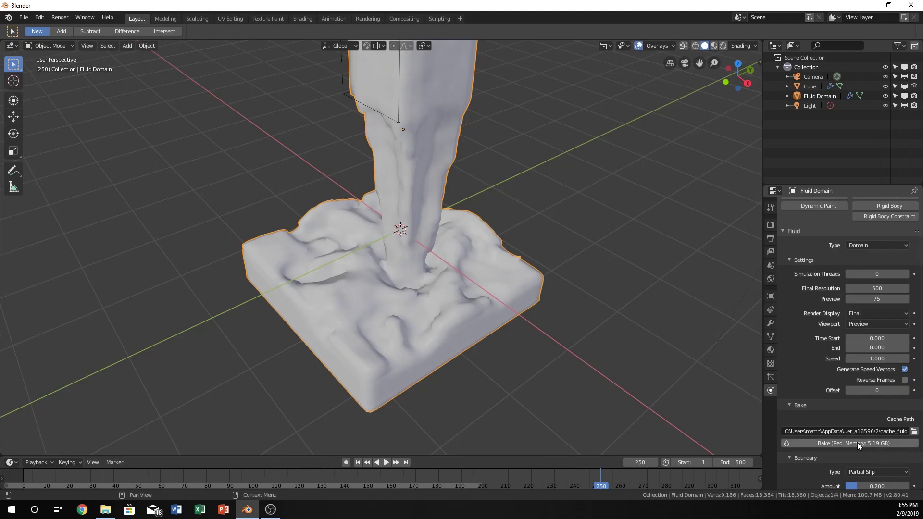
Step: Set the fluid domain's final resolution to 100 and bake the simulation
{"action": "left_click", "coordinate": [872, 288]}
{"action": "type", "text": "100"}
{"action": "key", "text": "Return"}
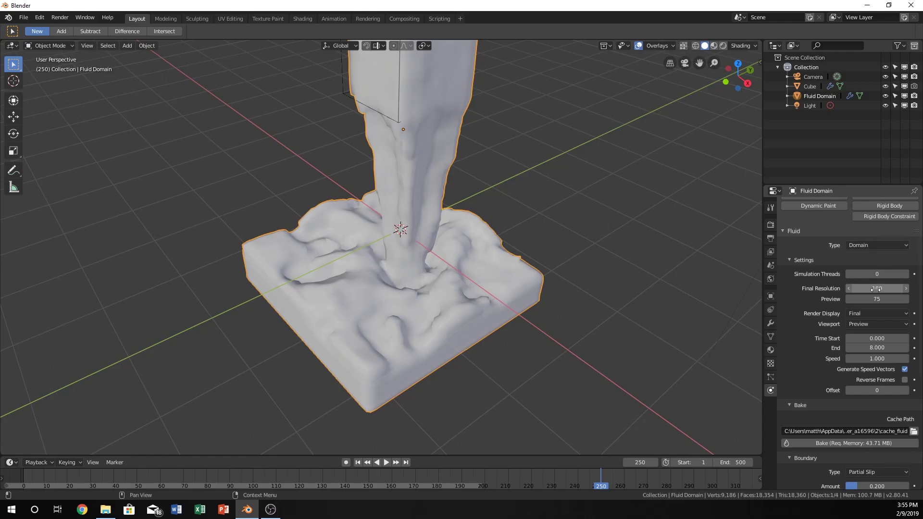
{"action": "left_click", "coordinate": [882, 442]}
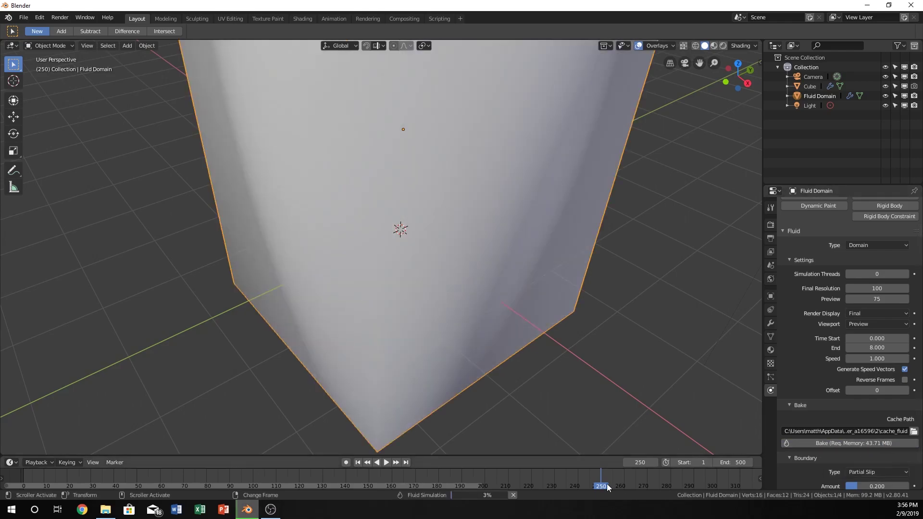
Step: Scrub the timeline to frame 49 and on to frame 71 to inspect the baked fluid
{"action": "key", "text": "space"}
{"action": "left_click_drag", "start_coordinate": [538, 486], "coordinate": [135, 475]}
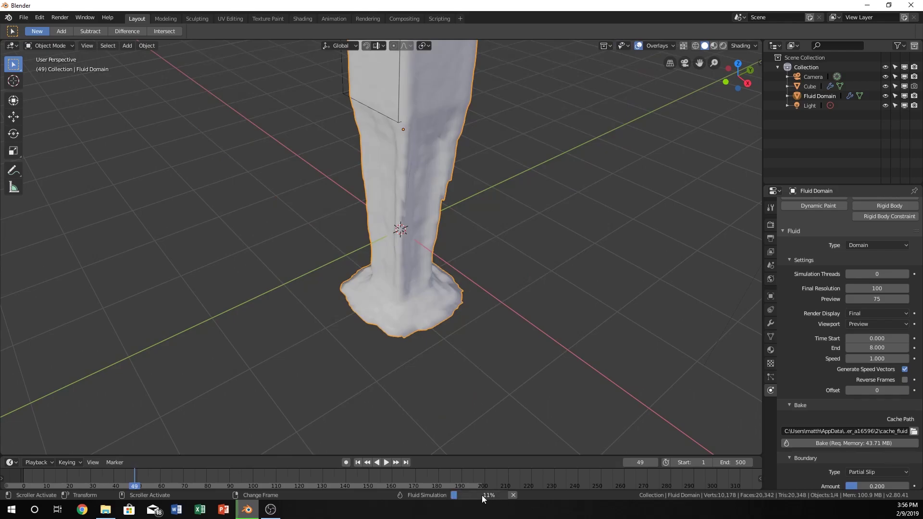
{"action": "left_click_drag", "start_coordinate": [149, 477], "coordinate": [187, 476]}
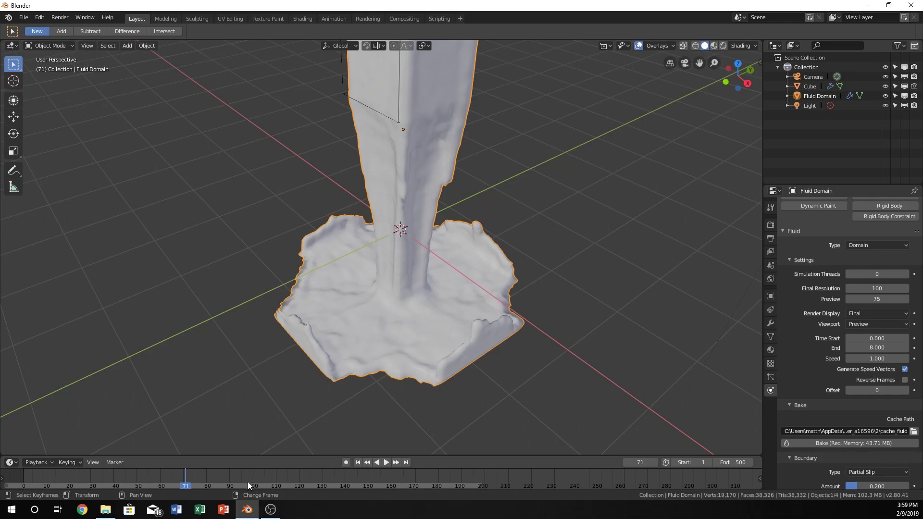
Step: Replay the baked fluid animation from frame 1 and return the timeline to the start
{"action": "left_click_drag", "start_coordinate": [192, 477], "coordinate": [22, 479]}
{"action": "key", "text": "space"}
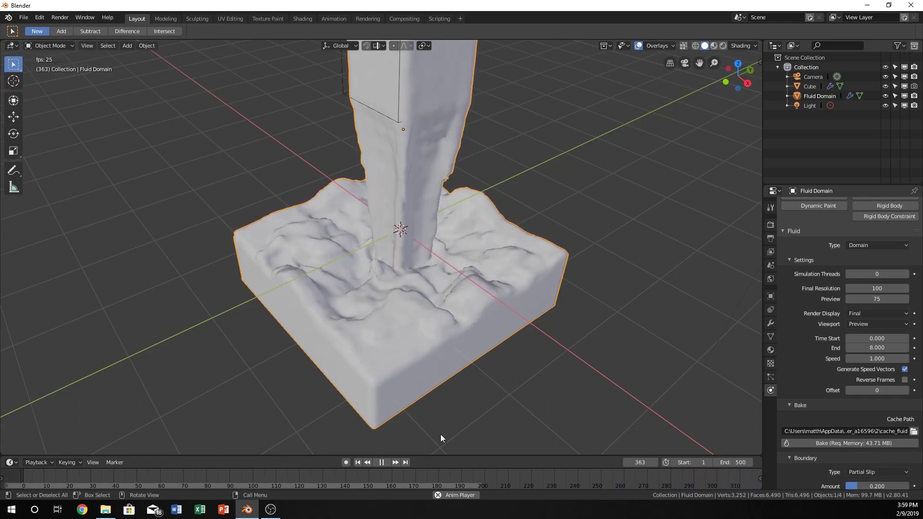
{"action": "key", "text": "Escape"}
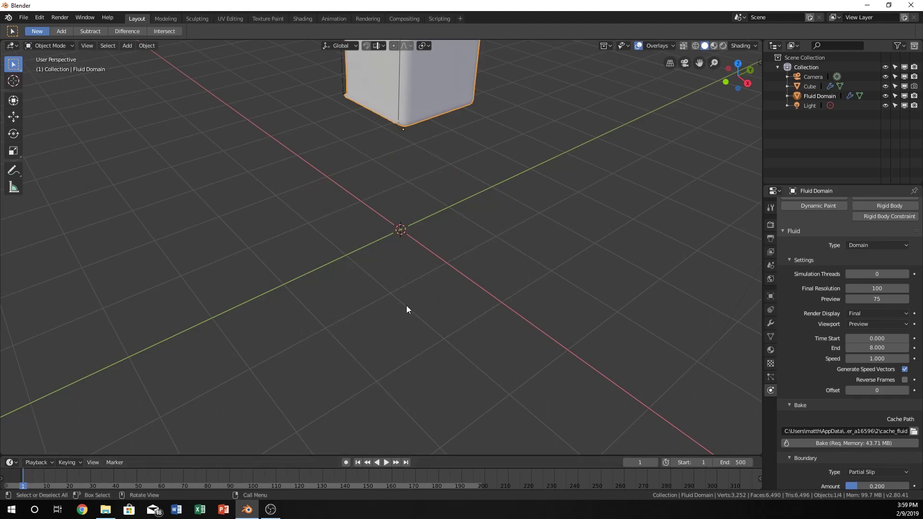
{"action": "key", "text": "space"}
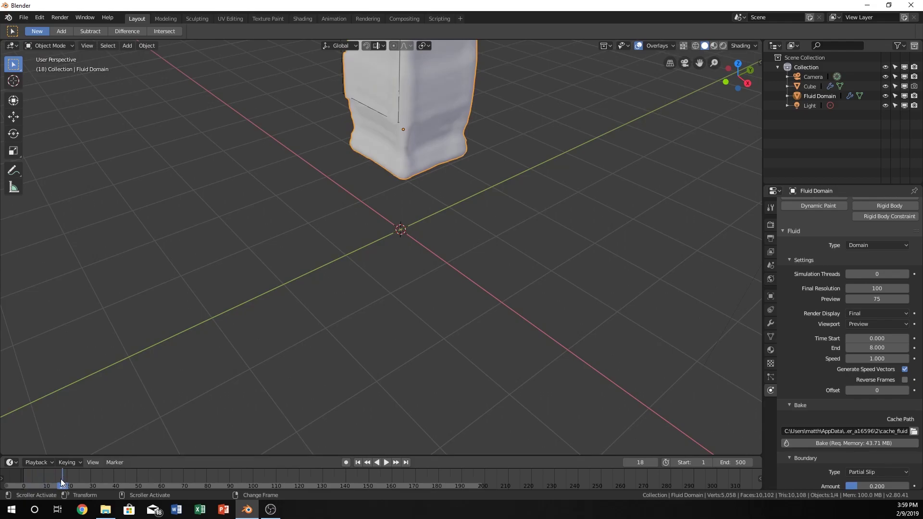
{"action": "key", "text": "space"}
{"action": "left_click", "coordinate": [27, 480]}
{"action": "left_click", "coordinate": [23, 479]}
{"action": "key", "text": "space"}
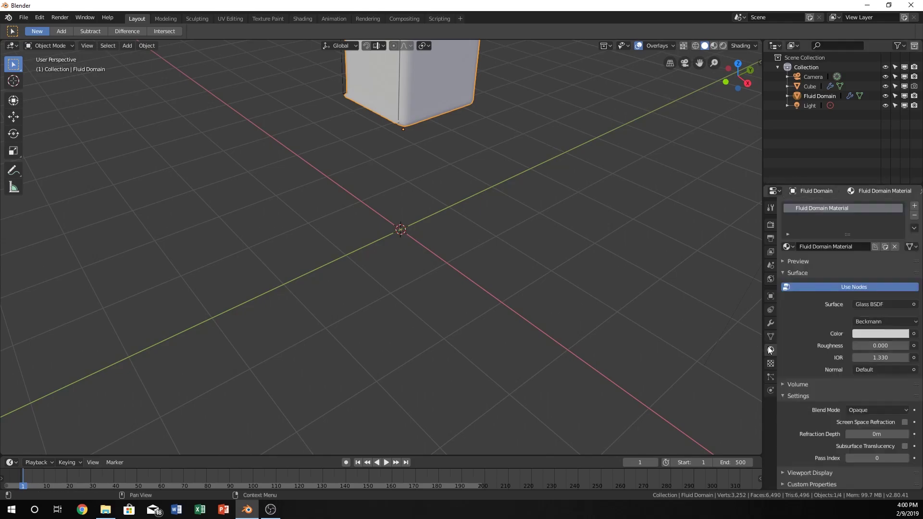
Step: Tint the fluid domain's Glass BSDF material light blue, with RGB 0.449, 0.672, 1.000
{"action": "left_click", "coordinate": [860, 332]}
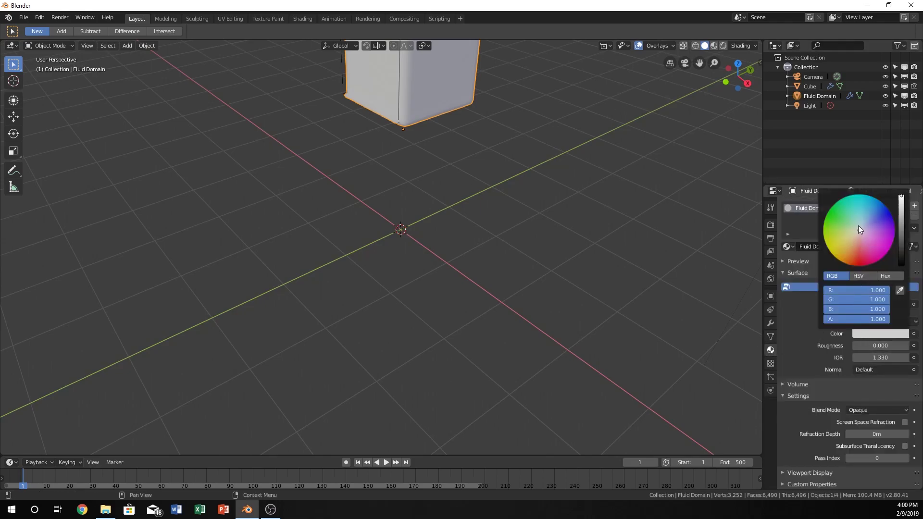
{"action": "left_click_drag", "start_coordinate": [862, 228], "coordinate": [864, 221]}
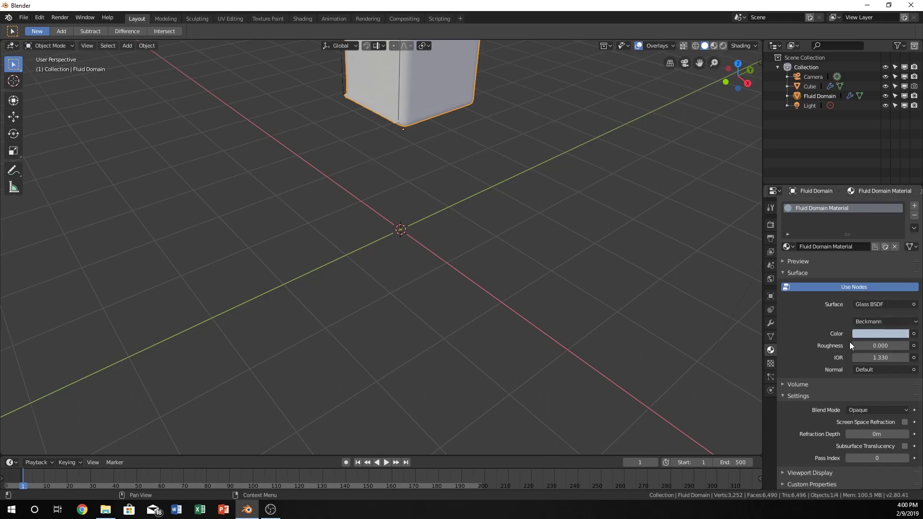
Step: Show the viewport in material preview shading, play the fluid and move the timeline to frame 127
{"action": "left_click", "coordinate": [713, 45]}
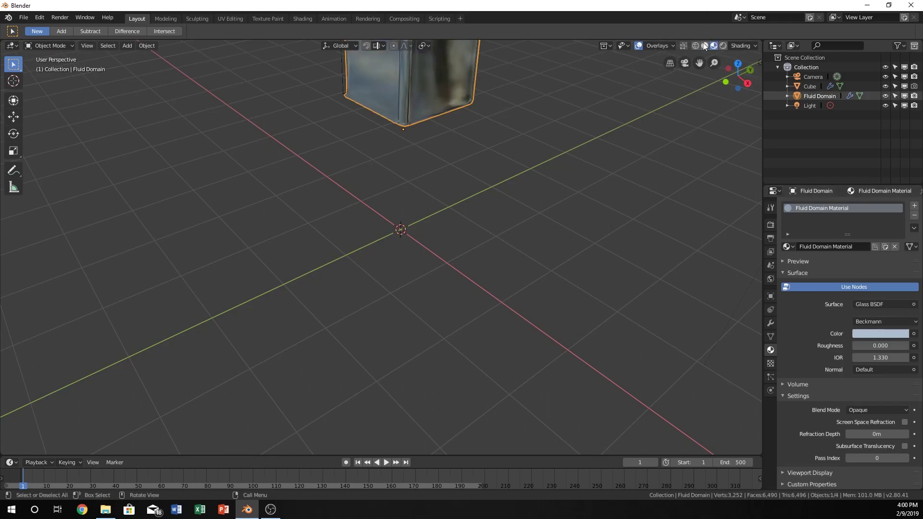
{"action": "key", "text": "space"}
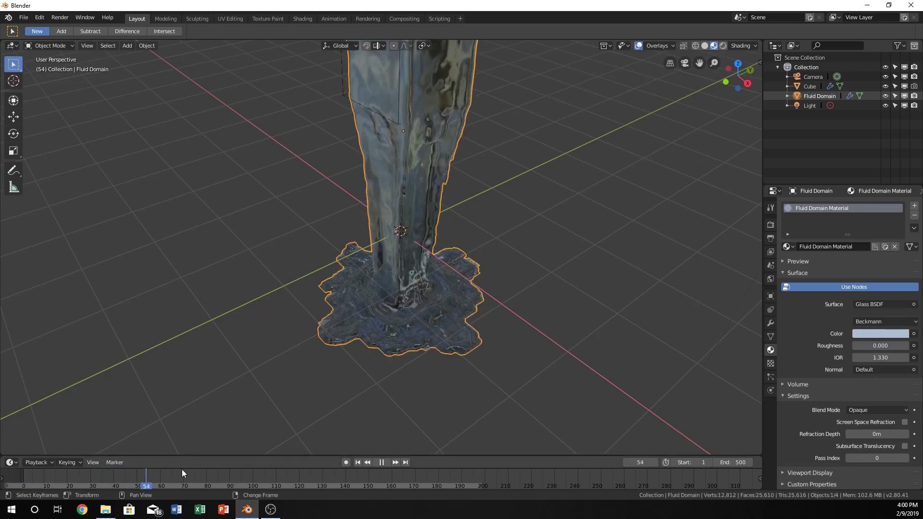
{"action": "left_click_drag", "start_coordinate": [183, 473], "coordinate": [316, 487]}
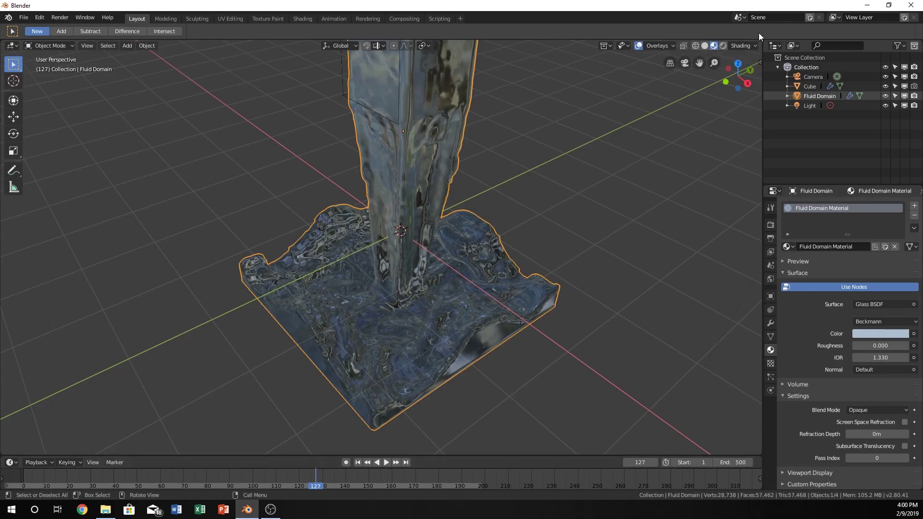
Step: Try the grassy field with blue sky and the bright interior as the viewport's lighting environment
{"action": "left_click", "coordinate": [753, 45]}
{"action": "left_click", "coordinate": [734, 115]}
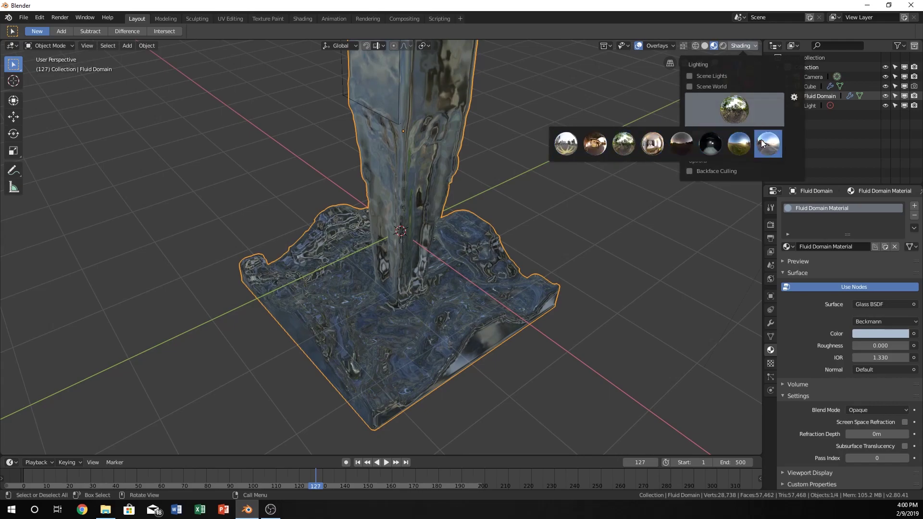
{"action": "left_click", "coordinate": [738, 143]}
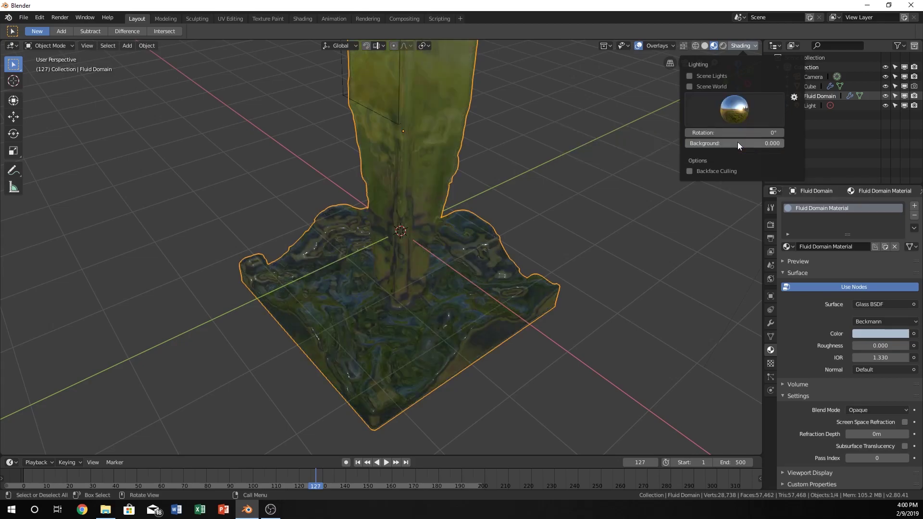
{"action": "left_click", "coordinate": [742, 117]}
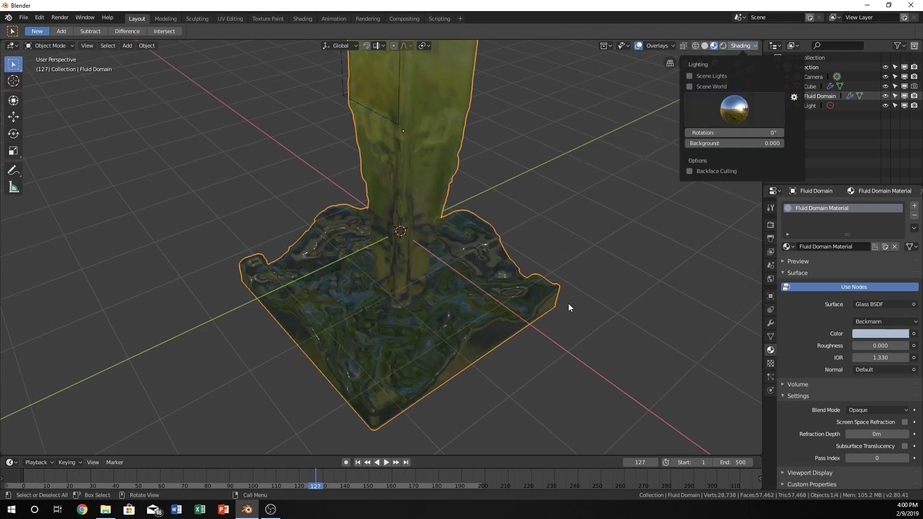
{"action": "mouse_move", "coordinate": [570, 260]}
{"action": "middle_mouse_down"}
{"action": "mouse_move", "coordinate": [594, 252]}
{"action": "mouse_move", "coordinate": [567, 263]}
{"action": "mouse_move", "coordinate": [584, 226]}
{"action": "middle_mouse_up"}
{"action": "left_click", "coordinate": [741, 45]}
{"action": "left_click", "coordinate": [734, 109]}
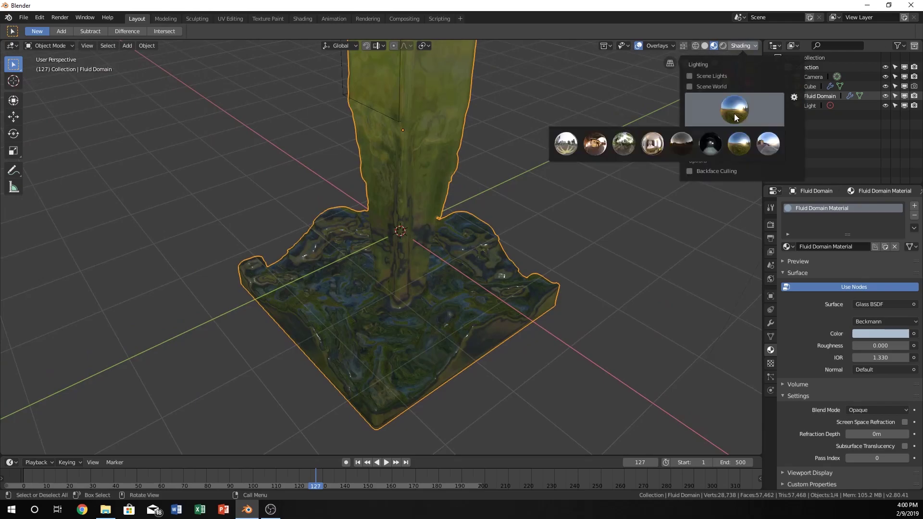
{"action": "left_click", "coordinate": [657, 145]}
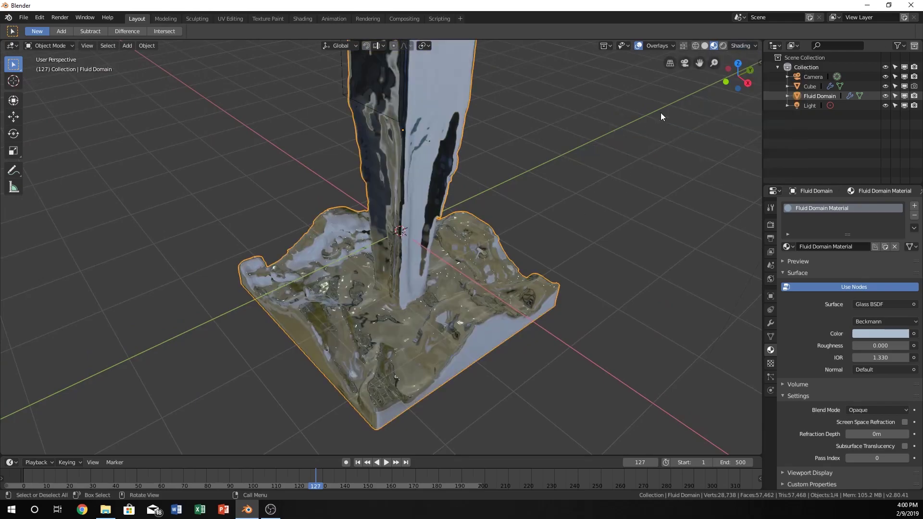
Step: Restore the forest environment as the viewport's lighting and view the fluid from different angles
{"action": "left_click", "coordinate": [736, 44]}
{"action": "left_click", "coordinate": [726, 115]}
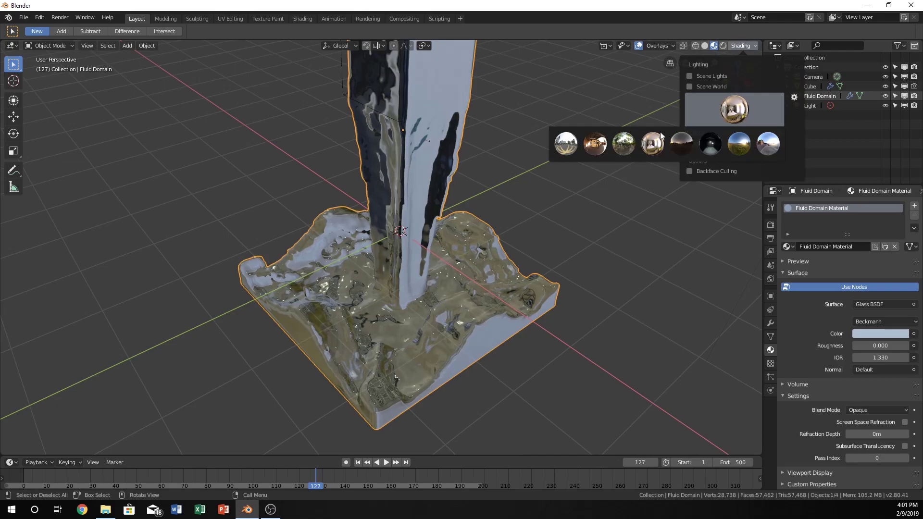
{"action": "left_click", "coordinate": [620, 146]}
{"action": "middle_click_drag", "start_coordinate": [463, 251], "coordinate": [432, 250]}
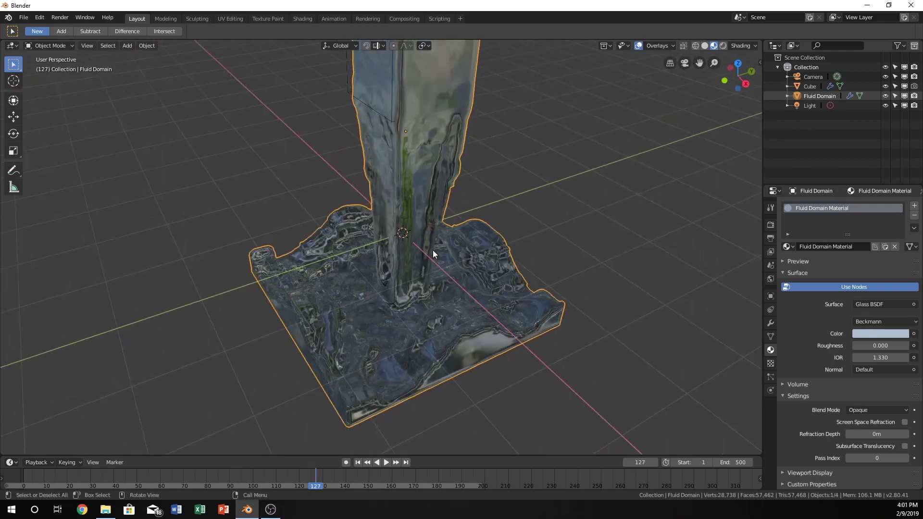
{"action": "left_click", "coordinate": [745, 44]}
{"action": "left_click", "coordinate": [716, 108]}
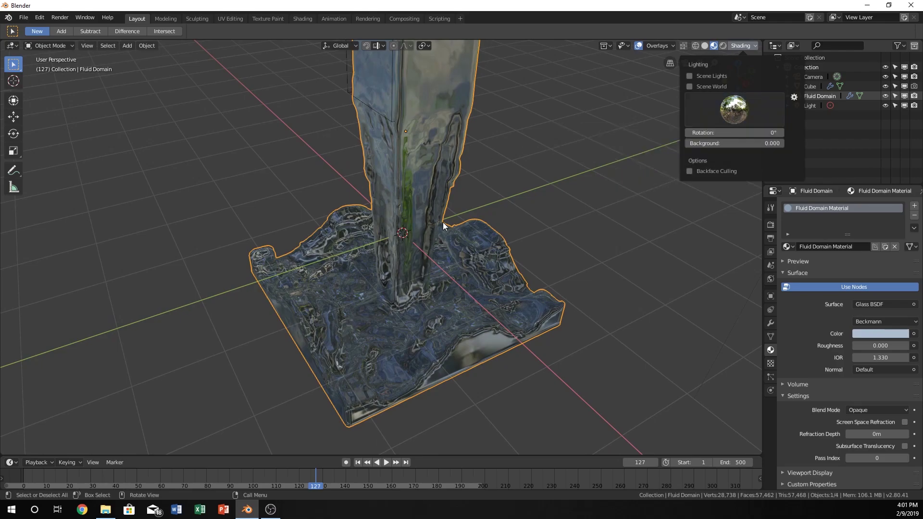
{"action": "mouse_move", "coordinate": [469, 211]}
{"action": "middle_mouse_down"}
{"action": "mouse_move", "coordinate": [483, 207]}
{"action": "mouse_move", "coordinate": [464, 215]}
{"action": "mouse_move", "coordinate": [481, 210]}
{"action": "mouse_move", "coordinate": [489, 240]}
{"action": "middle_mouse_up"}
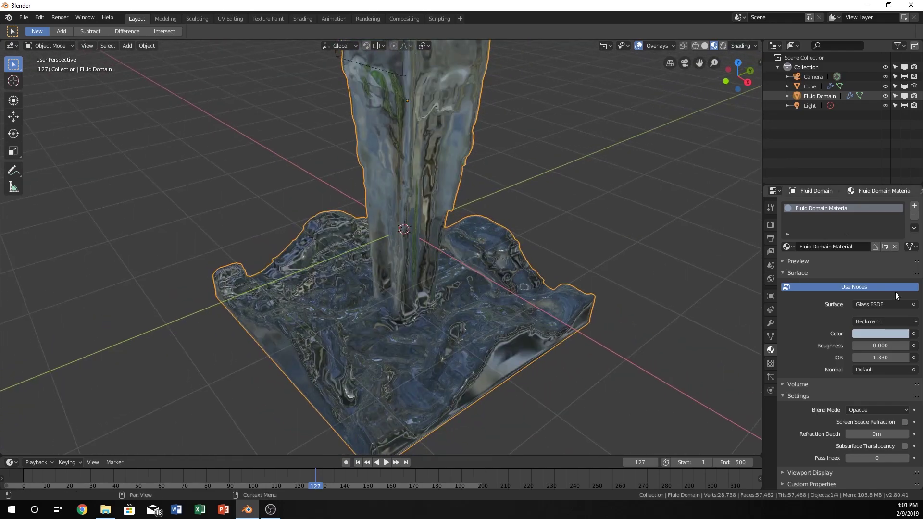
Step: Try a slightly paler blue for the fluid material's color, and undo the change
{"action": "left_click", "coordinate": [870, 333]}
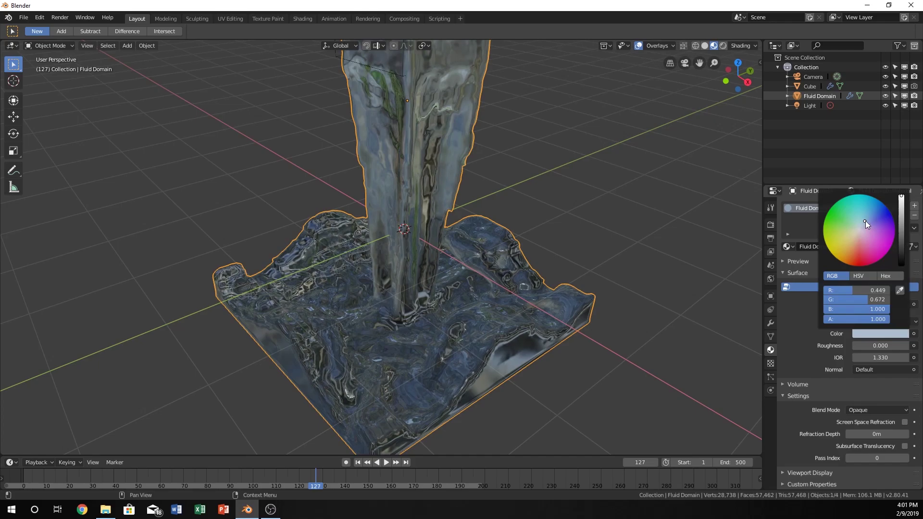
{"action": "mouse_move", "coordinate": [865, 222]}
{"action": "left_mouse_down"}
{"action": "mouse_move", "coordinate": [874, 213]}
{"action": "mouse_move", "coordinate": [864, 223]}
{"action": "left_mouse_up"}
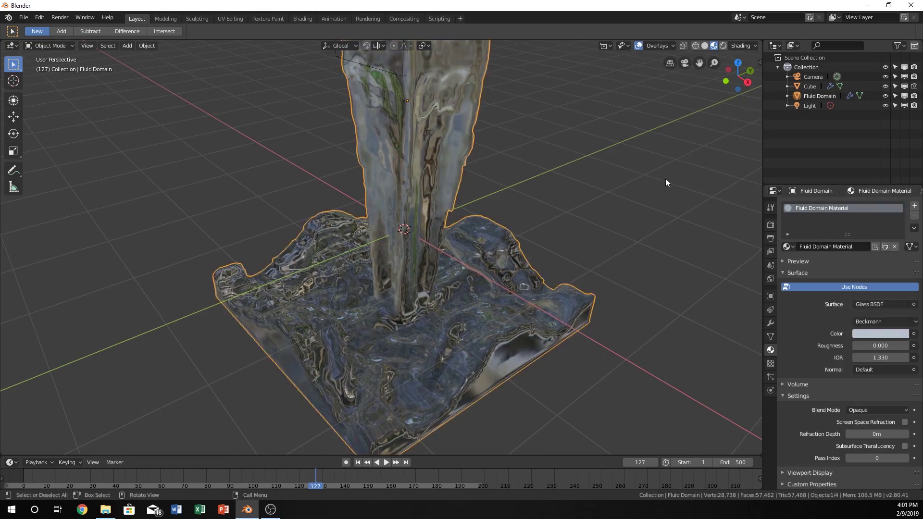
{"action": "key", "text": "shift+Left"}
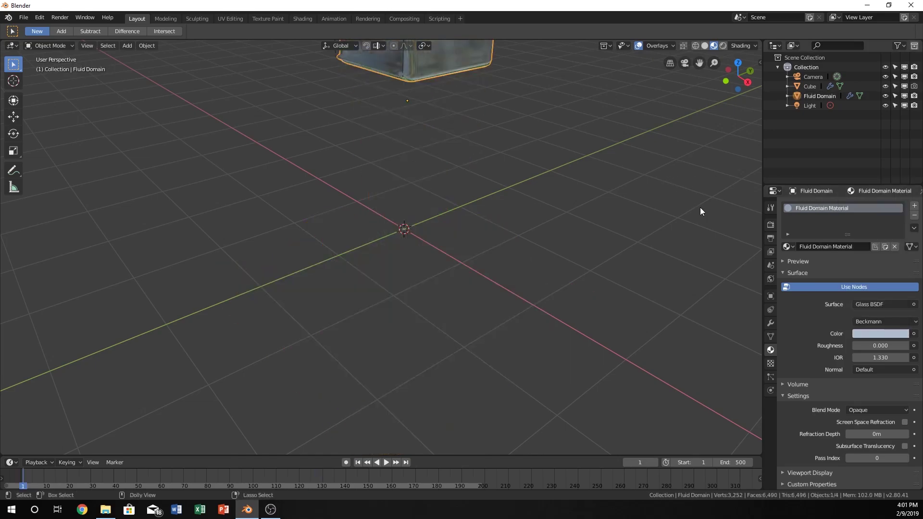
{"action": "key", "text": "ctrl+z"}
Step: Check the fluid material's color, deselect the fluid domain and play the animation from the start
{"action": "left_click", "coordinate": [872, 332]}
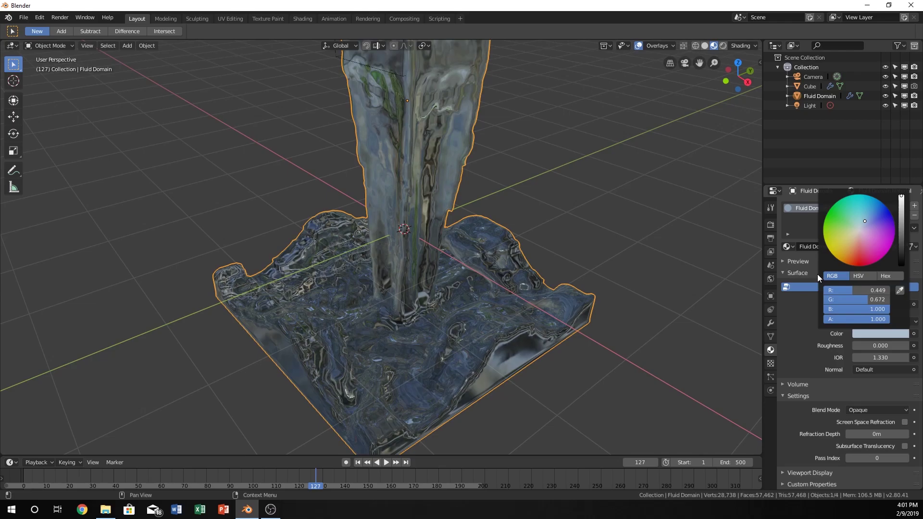
{"action": "left_click", "coordinate": [548, 201]}
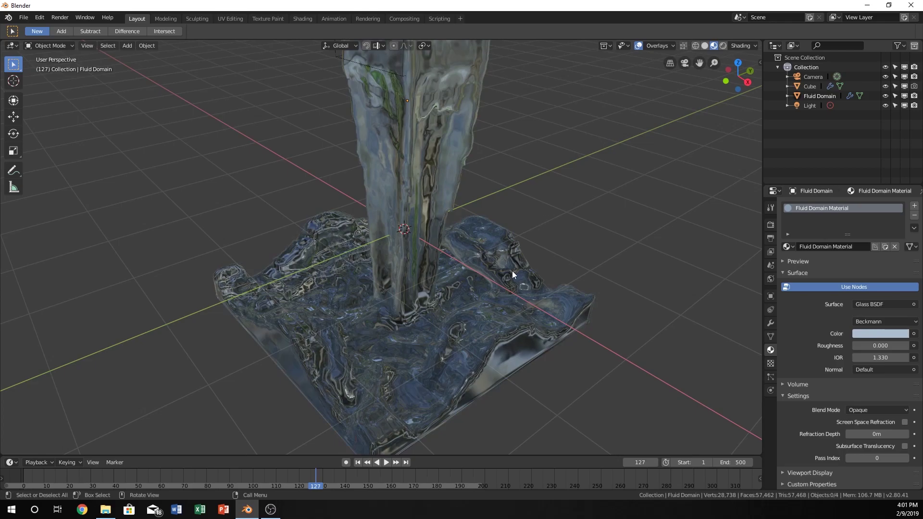
{"action": "mouse_move", "coordinate": [512, 271]}
{"action": "middle_mouse_down"}
{"action": "mouse_move", "coordinate": [528, 261]}
{"action": "mouse_move", "coordinate": [514, 265]}
{"action": "middle_mouse_up"}
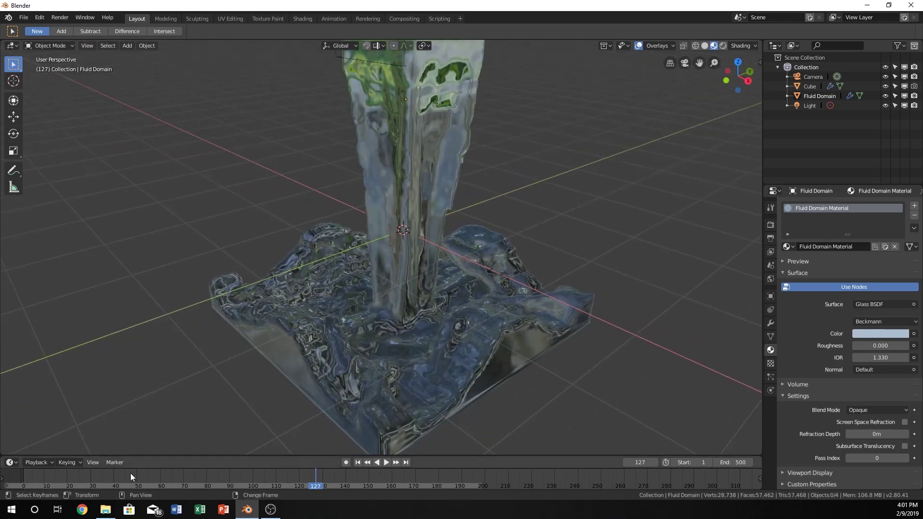
{"action": "left_click", "coordinate": [28, 478]}
{"action": "key", "text": "space"}
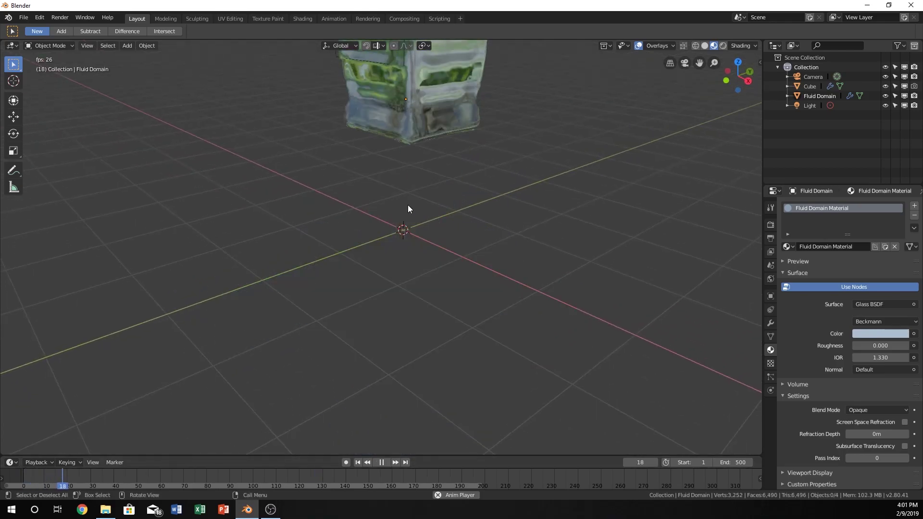